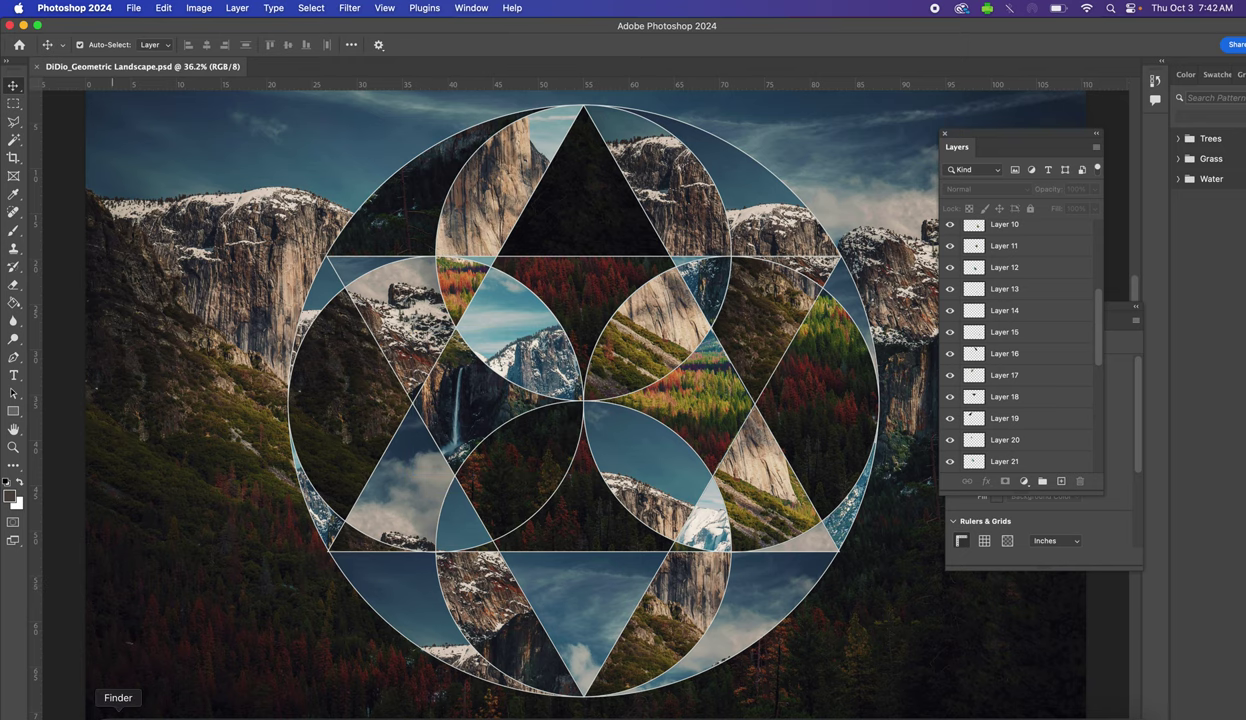
Show the home folder's Photocopy-Textures.zip and Dust-Scratches-Textures.zip in Finder and lower the window
{"action": "left_click", "coordinate": [118, 675]}
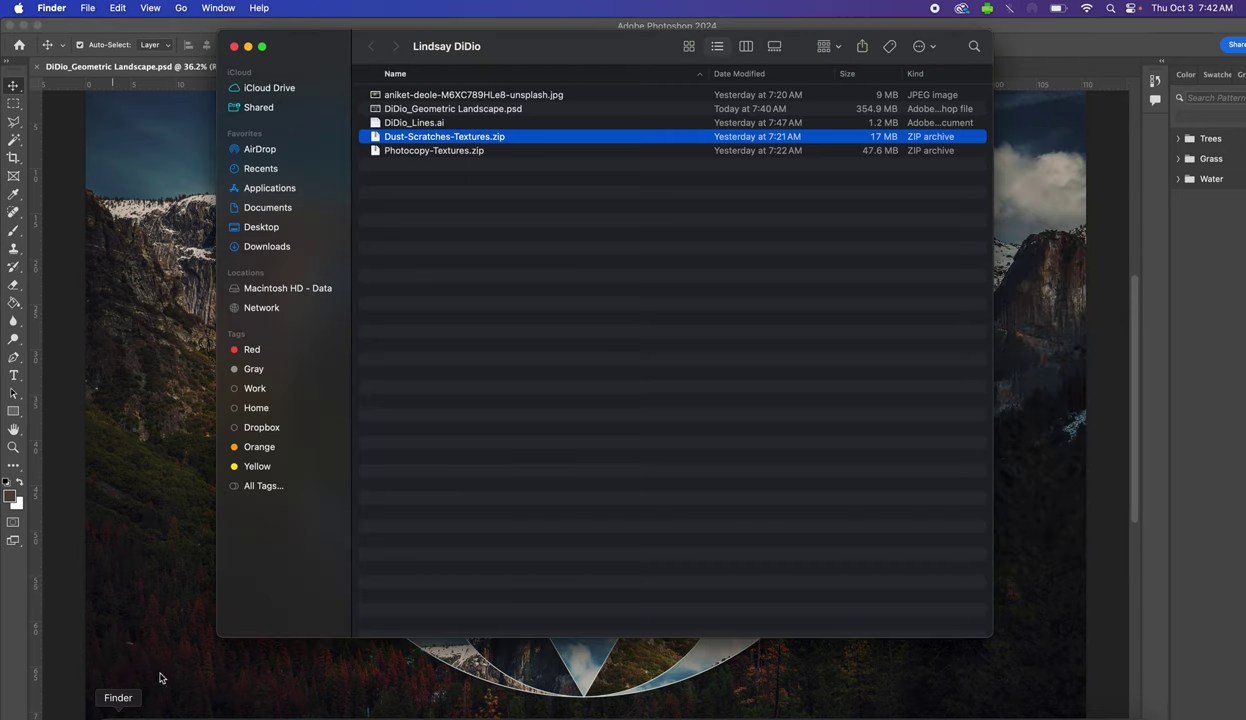
{"action": "left_click", "coordinate": [467, 152]}
{"action": "left_click", "coordinate": [458, 136]}
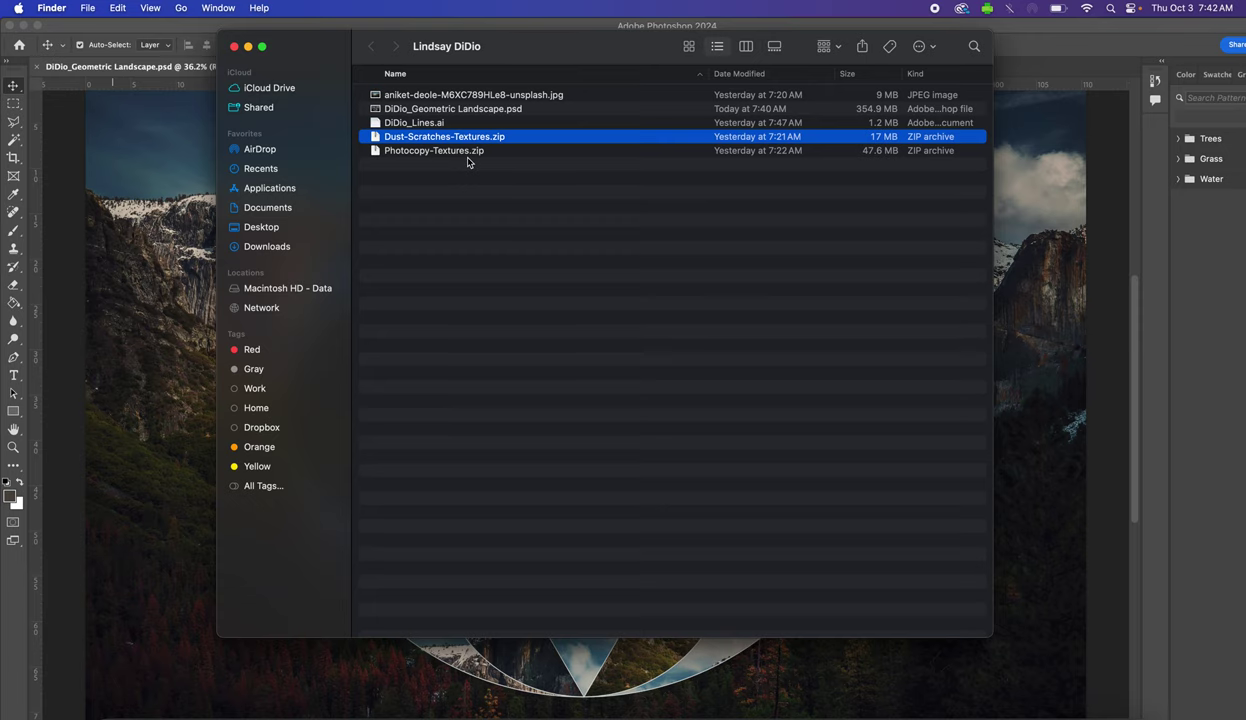
{"action": "left_click_drag", "start_coordinate": [550, 56], "coordinate": [551, 120]}
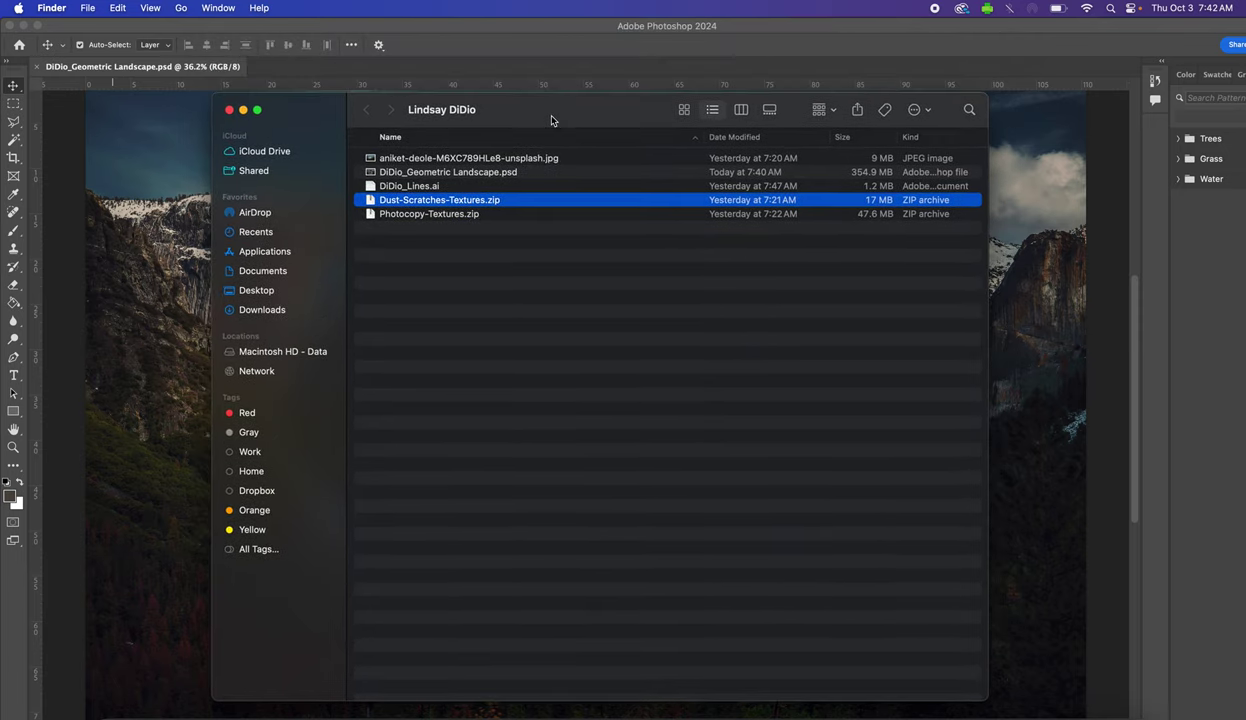
Expand the Dust-Scratches-Textures and Photocopy-Textures zip archives into folders
{"action": "double_click", "coordinate": [470, 203]}
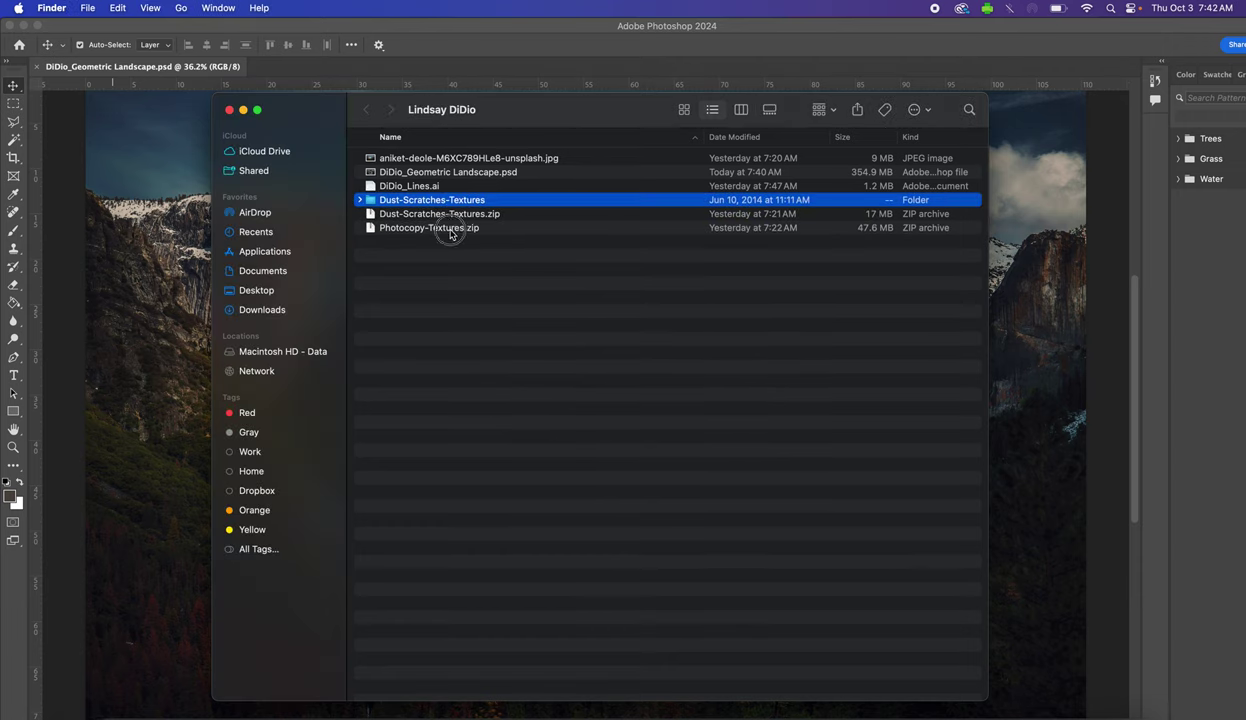
{"action": "double_click", "coordinate": [448, 228]}
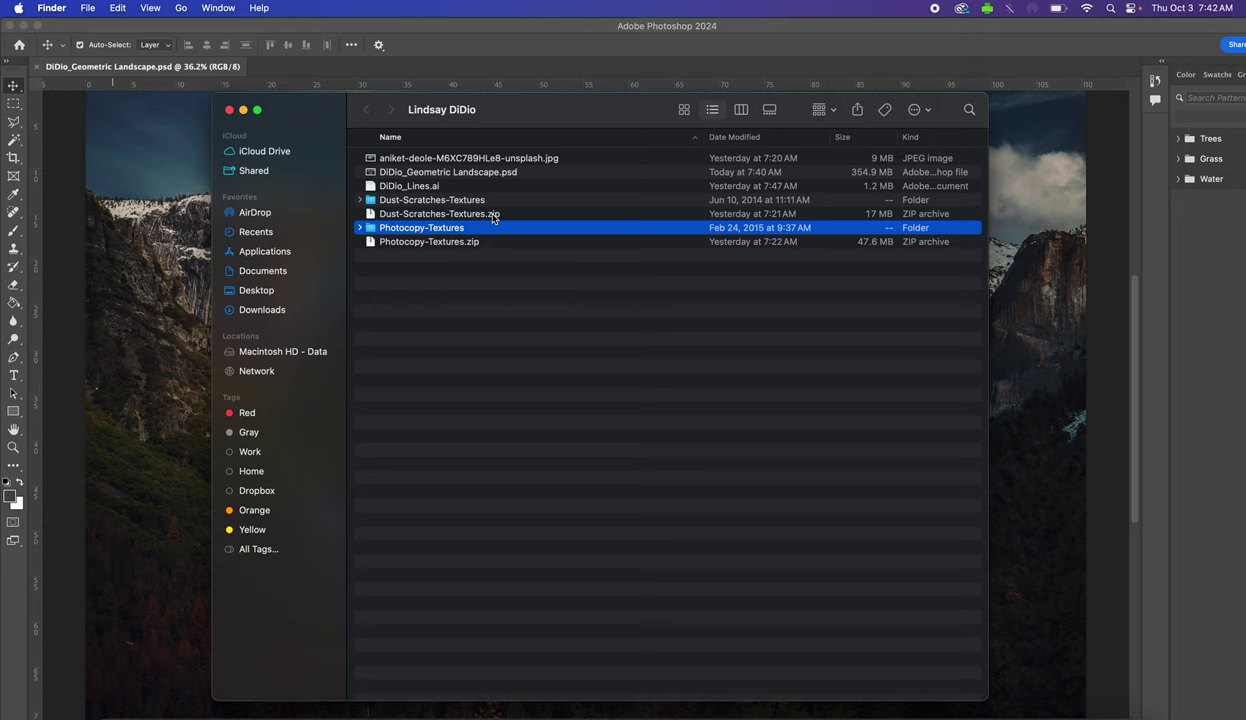
{"action": "left_click", "coordinate": [411, 199]}
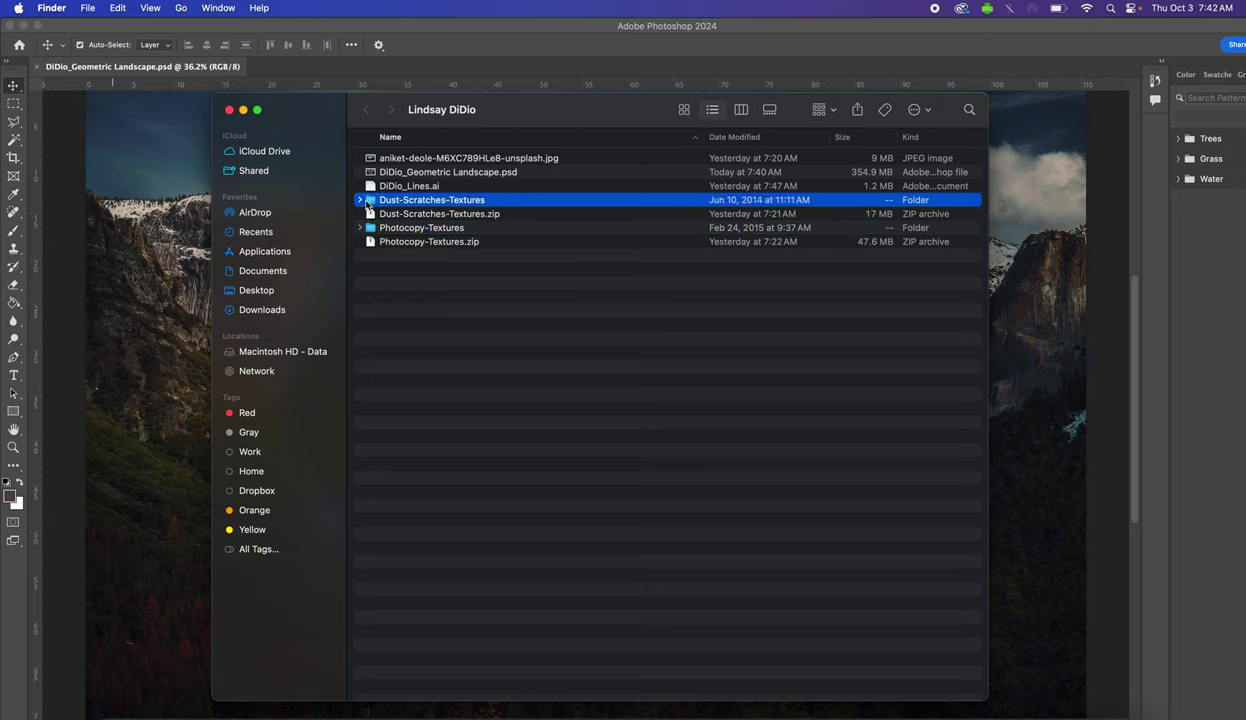
Trash both texture .zip files and return to Photoshop
{"action": "left_click", "coordinate": [378, 213]}
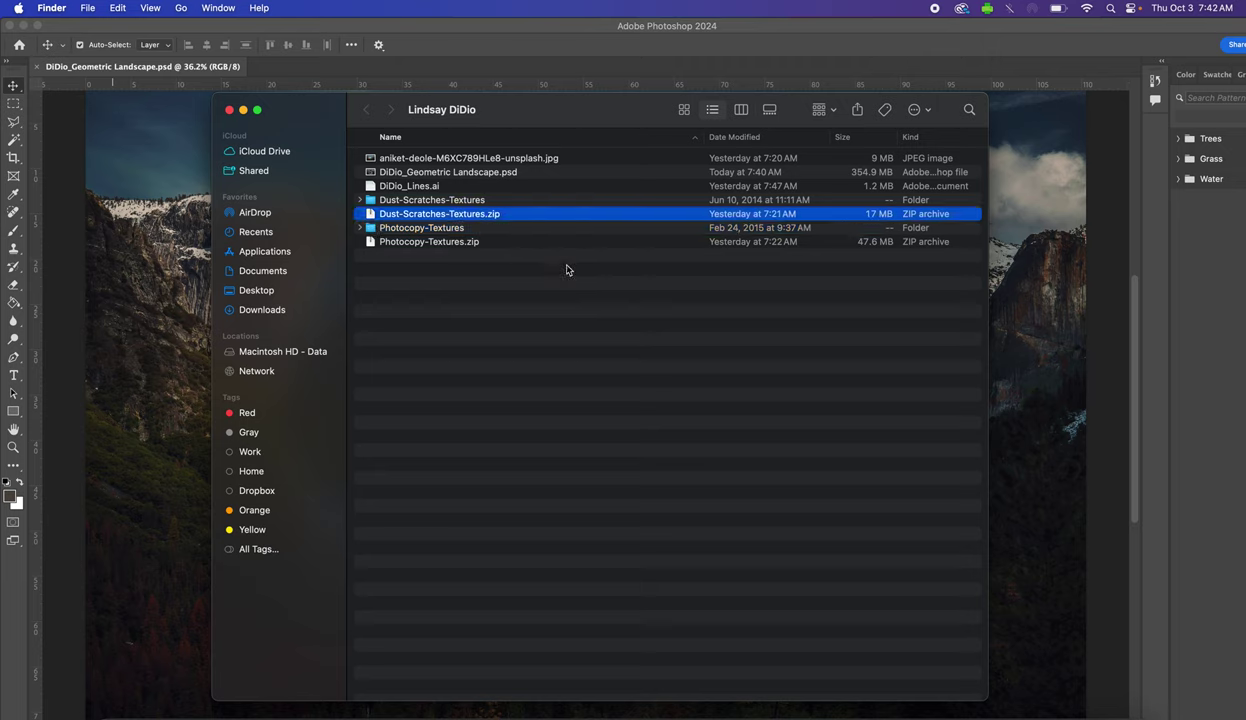
{"action": "key", "text": "super+BackSpace"}
{"action": "left_click", "coordinate": [489, 230]}
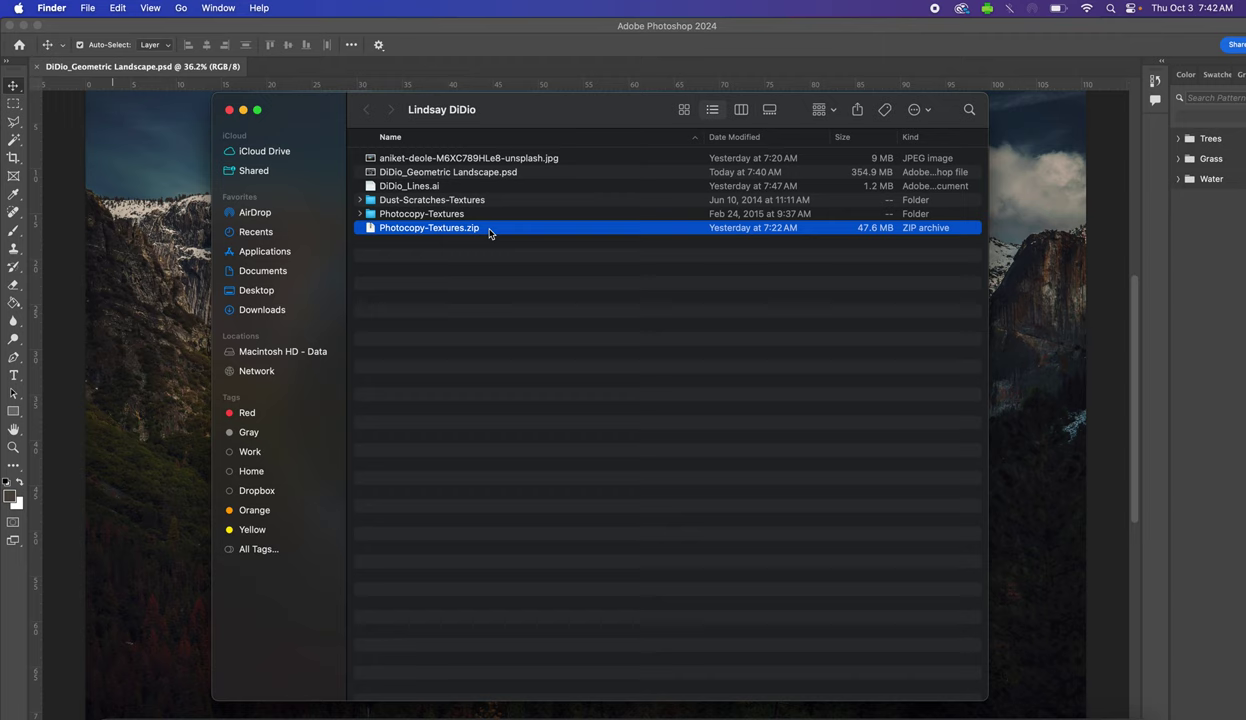
{"action": "key", "text": "super+BackSpace"}
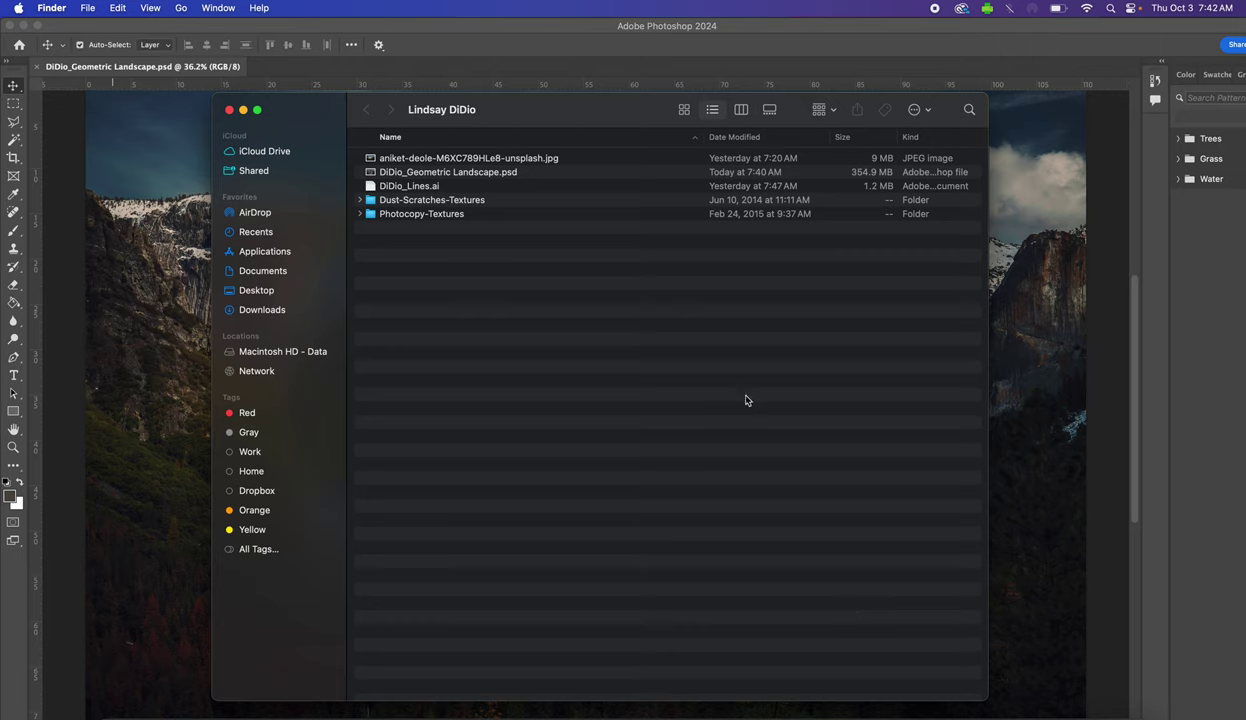
{"action": "left_click", "coordinate": [449, 205]}
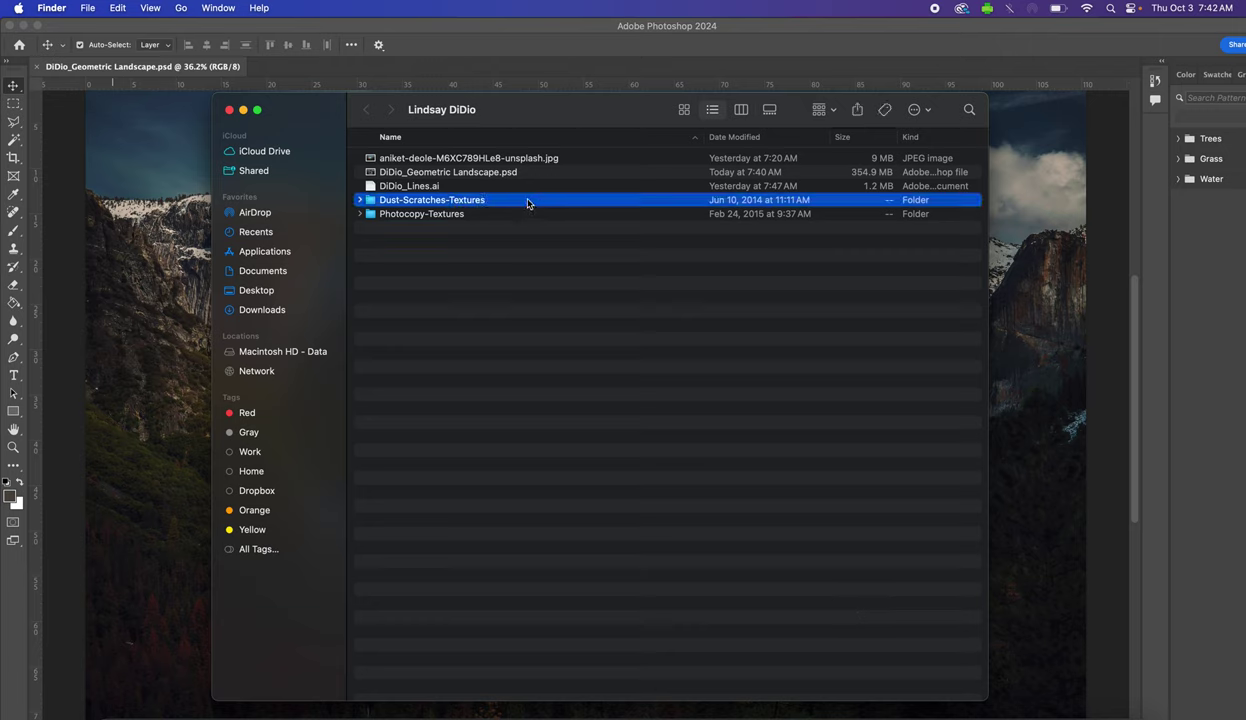
{"action": "left_click", "coordinate": [193, 238]}
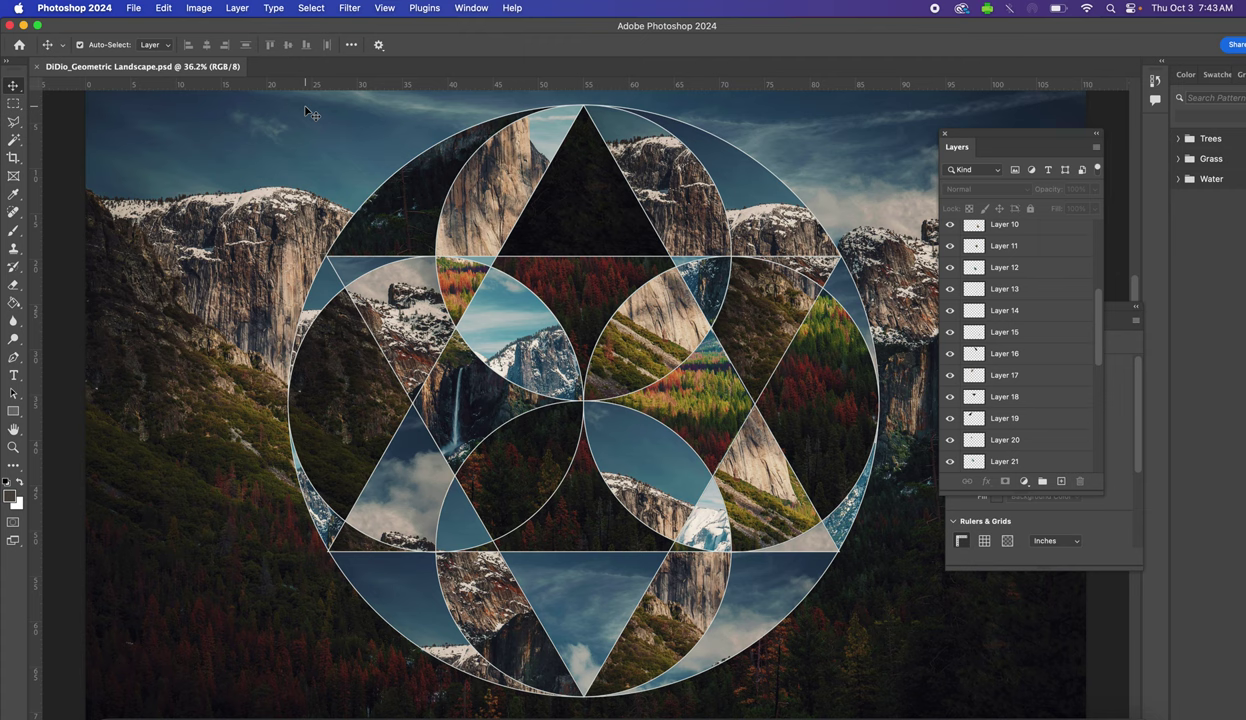
Preview the Photocopy-Textures images and open Photocopy Texture 5.jpg
{"action": "left_click", "coordinate": [135, 10]}
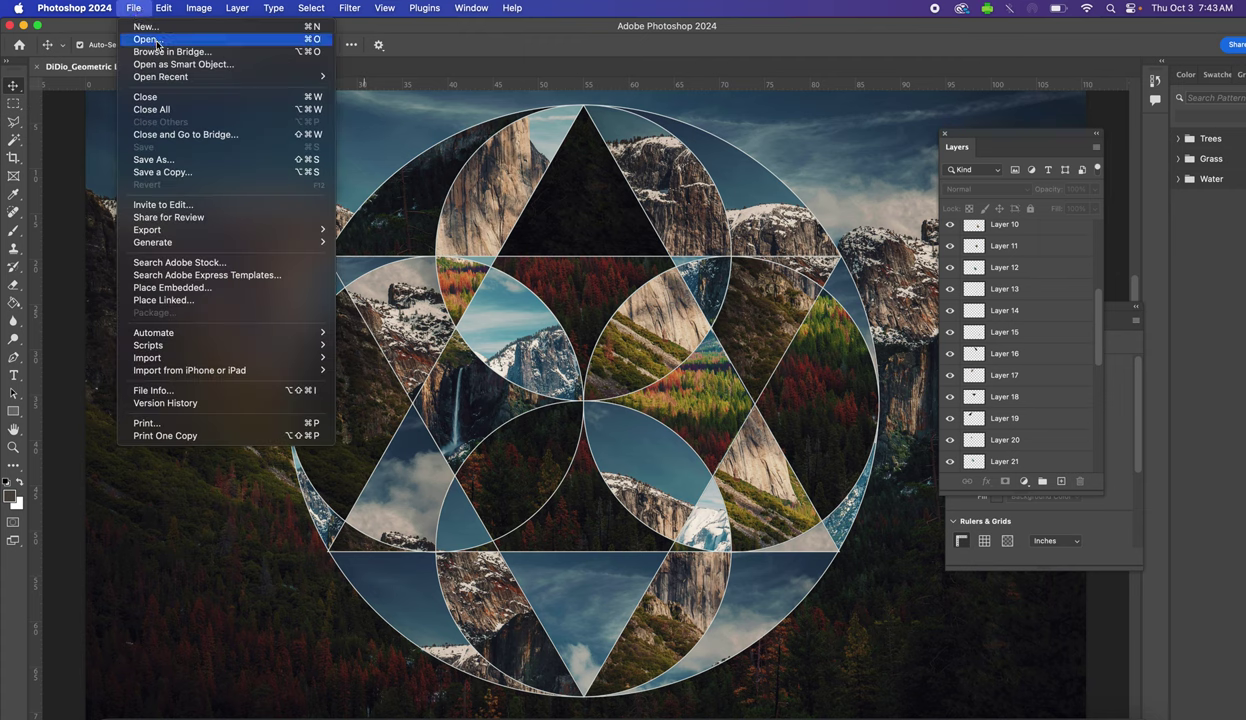
{"action": "left_click", "coordinate": [150, 40]}
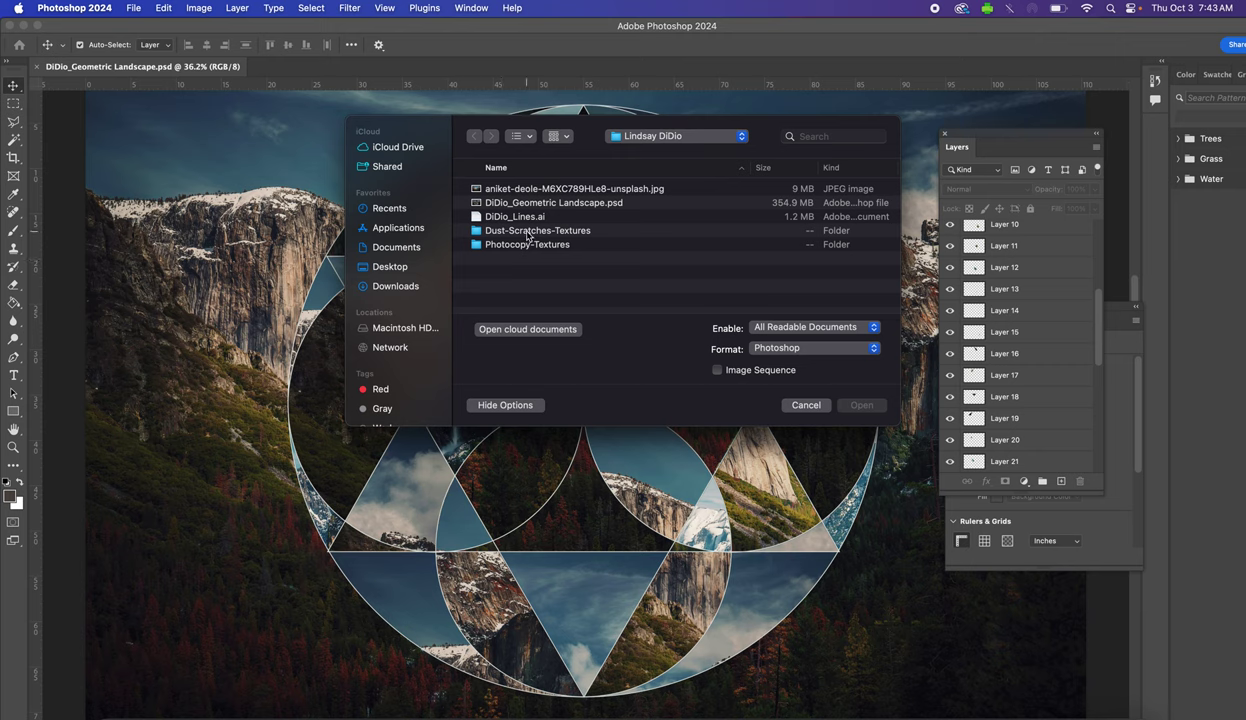
{"action": "left_click", "coordinate": [507, 246]}
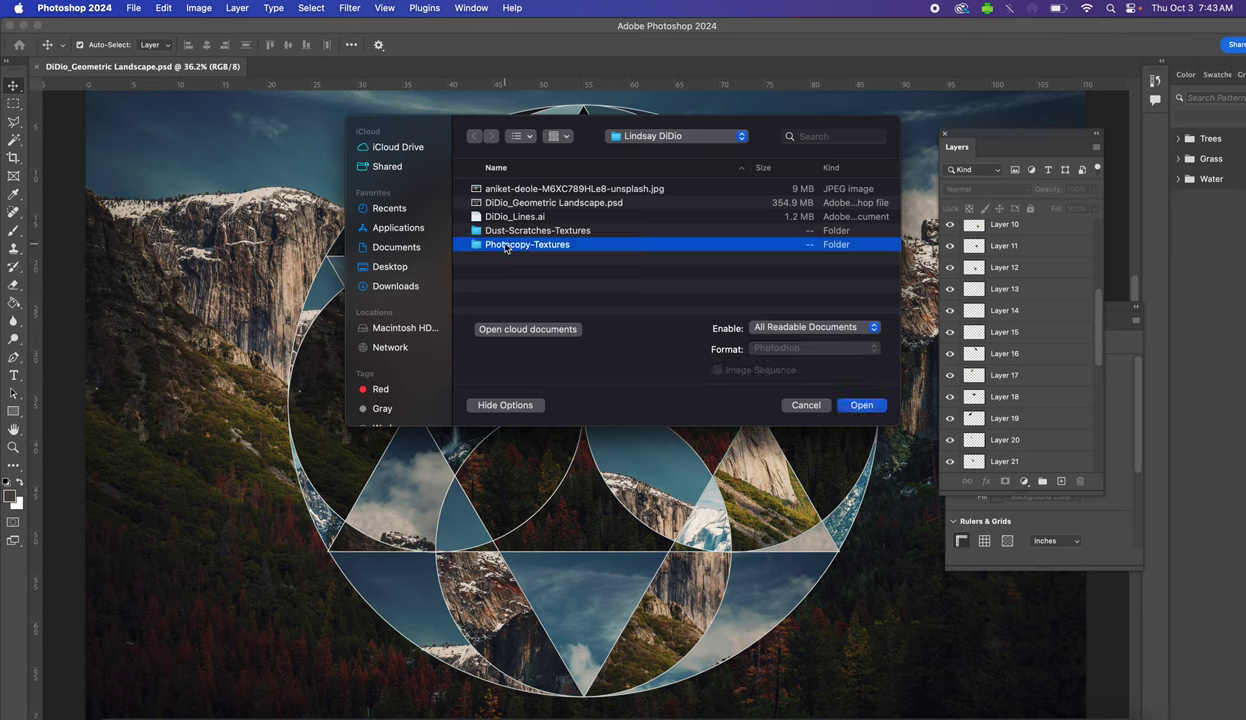
{"action": "double_click", "coordinate": [507, 246]}
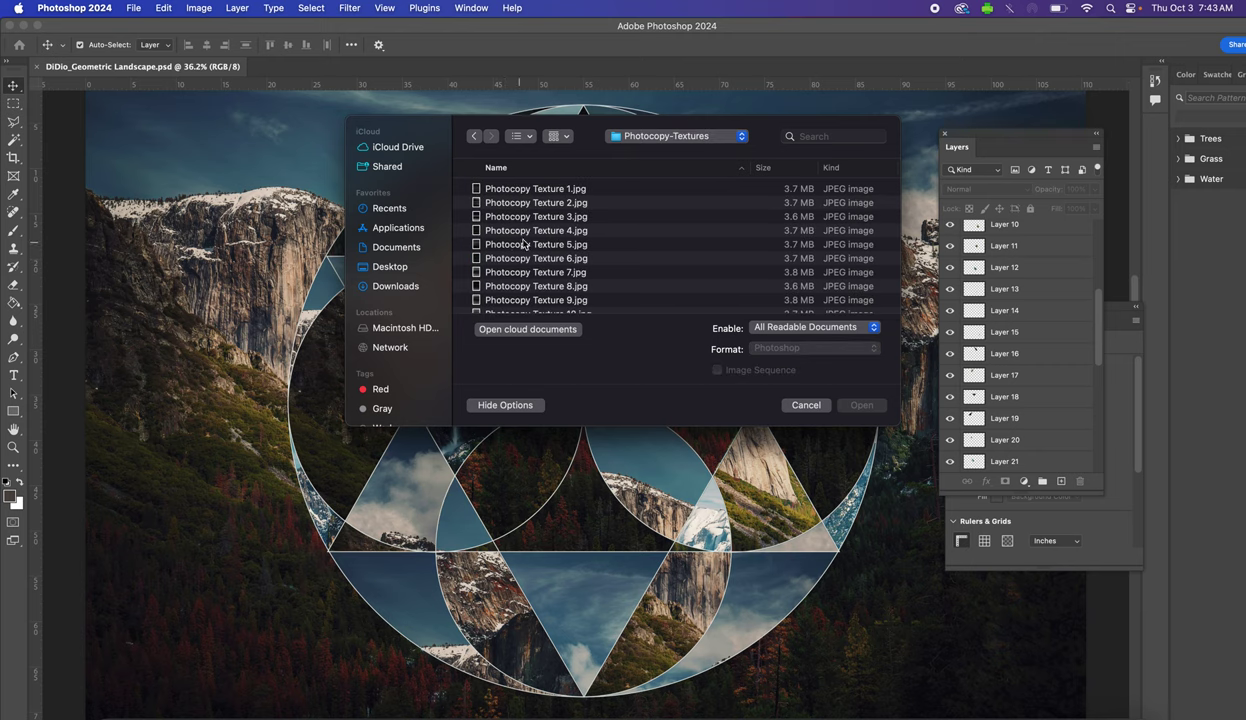
{"action": "left_click", "coordinate": [547, 191]}
{"action": "scroll", "coordinate": [555, 280], "scroll_direction": "down", "scroll_amount": 3}
{"action": "scroll", "coordinate": [557, 284], "scroll_direction": "up", "scroll_amount": 3}
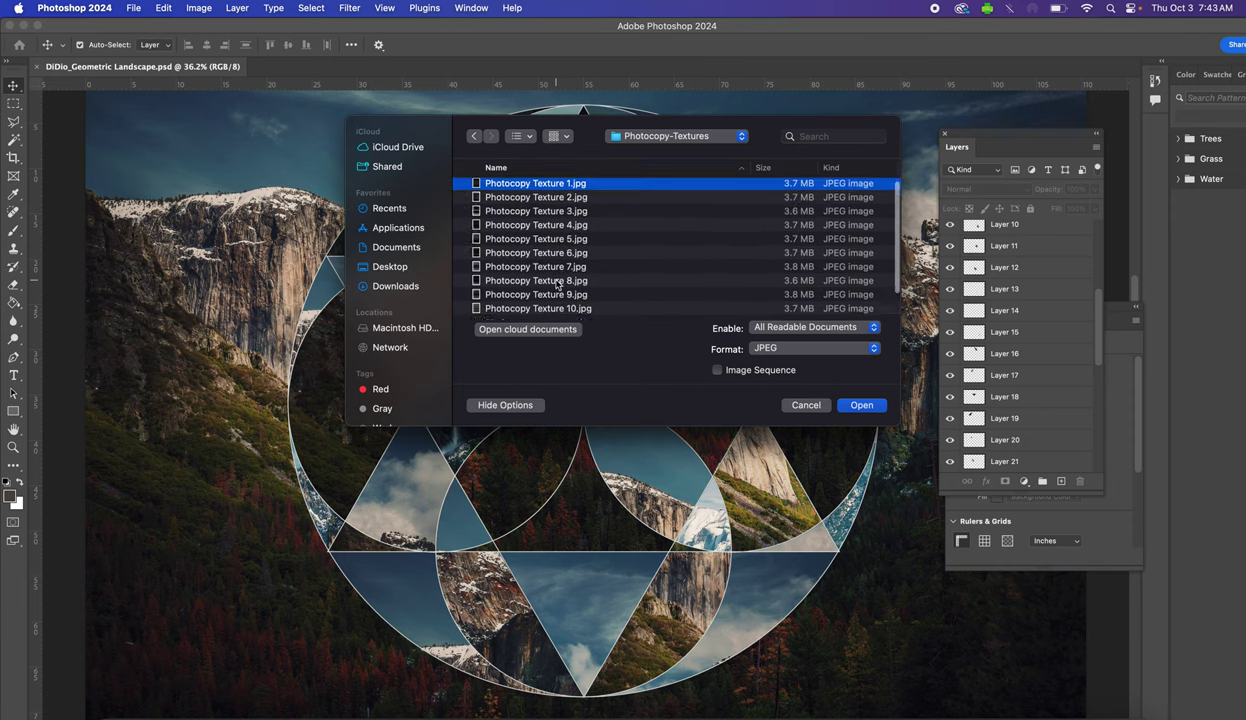
{"action": "key", "text": "Return"}
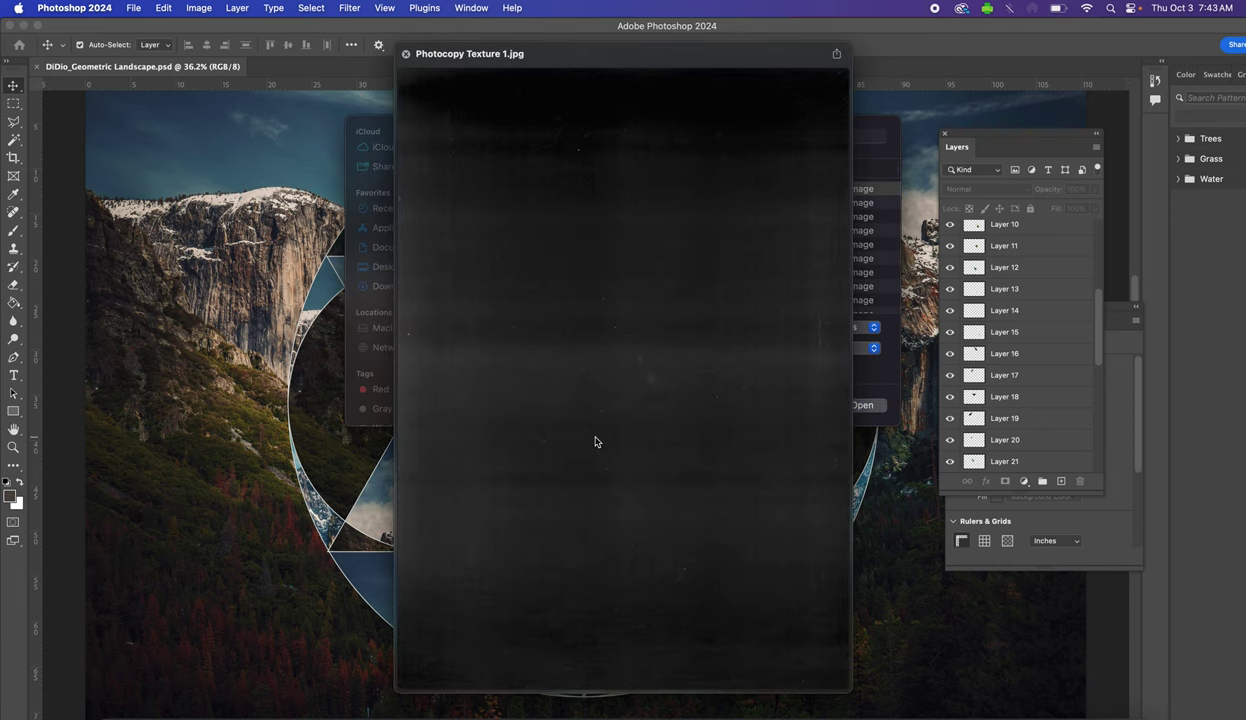
{"action": "key", "text": "Down"}
{"action": "key", "text": "Down"}
{"action": "key", "text": "Down"}
{"action": "key", "text": "Down"}
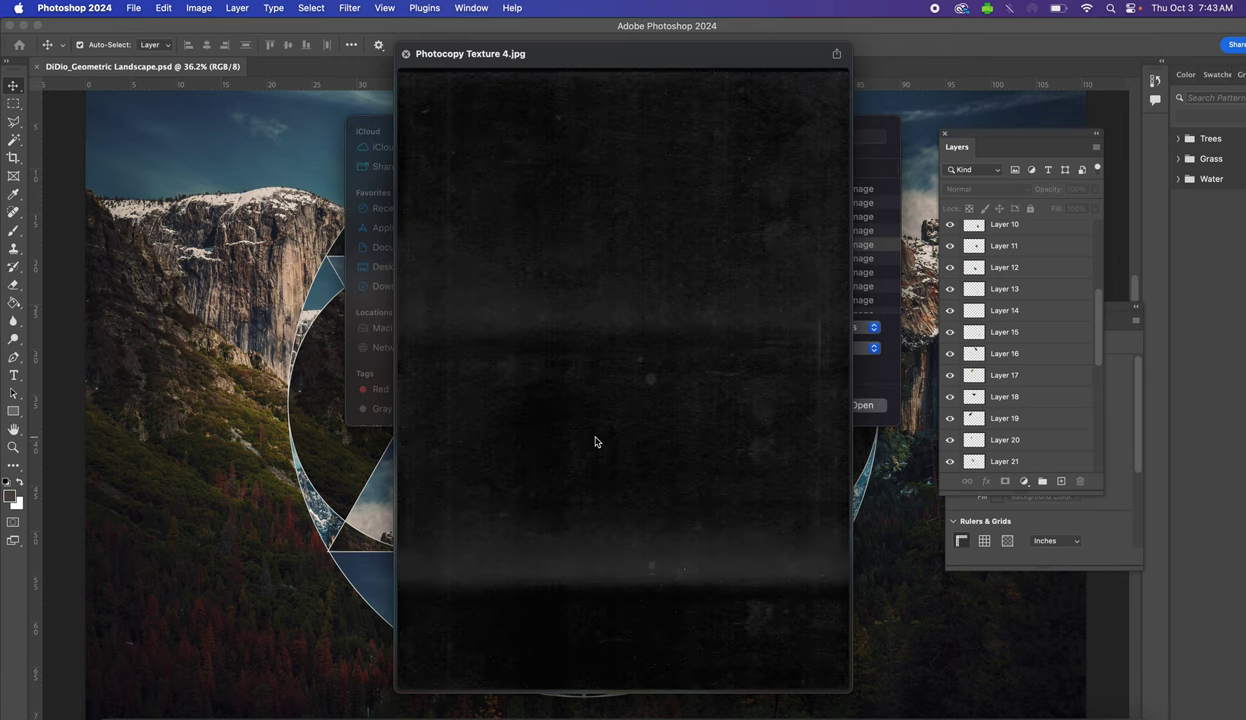
{"action": "key", "text": "space"}
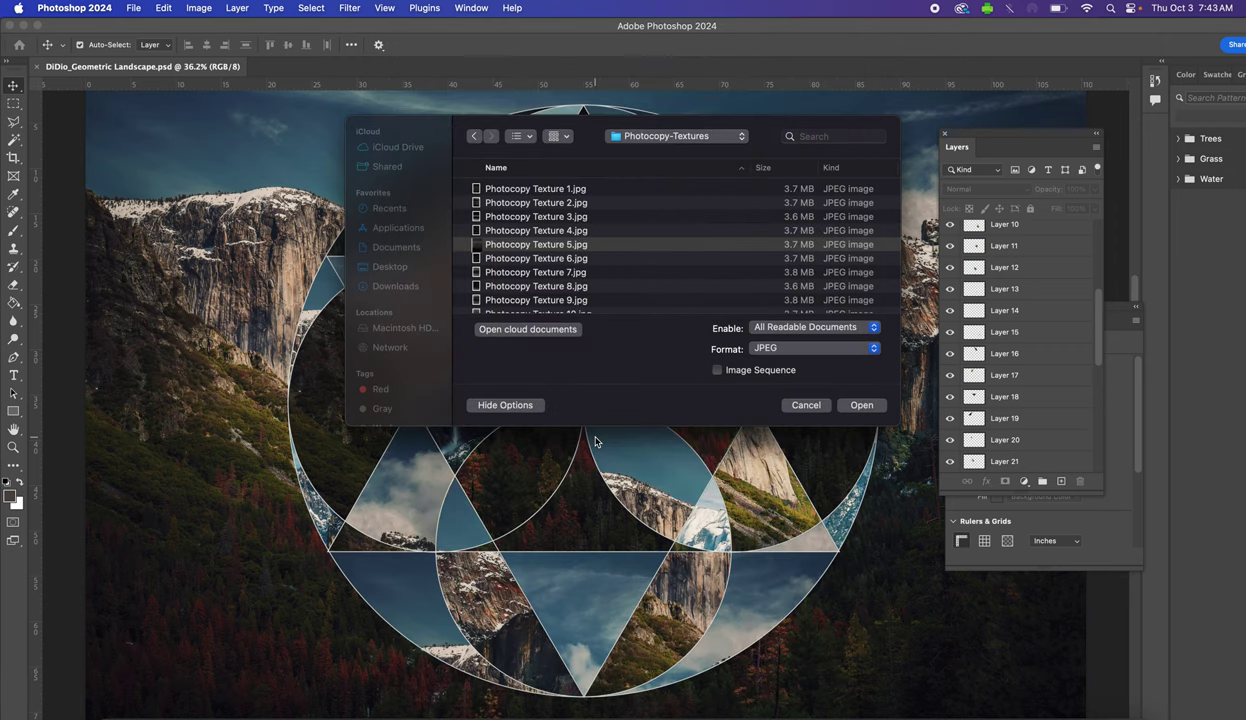
{"action": "left_click", "coordinate": [862, 406]}
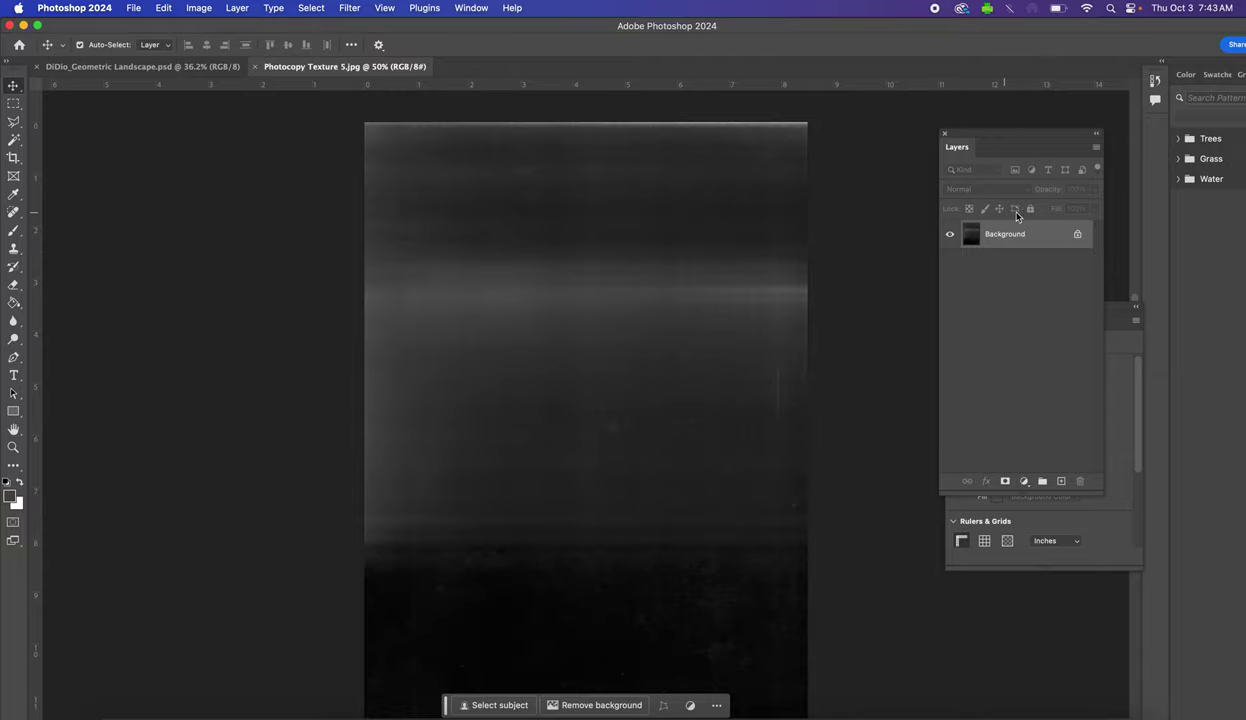
Unlock Photocopy Texture 5's Background into Layer 0, then go back to the geometric landscape PSD
{"action": "left_click", "coordinate": [1077, 234]}
{"action": "double_click", "coordinate": [1045, 236]}
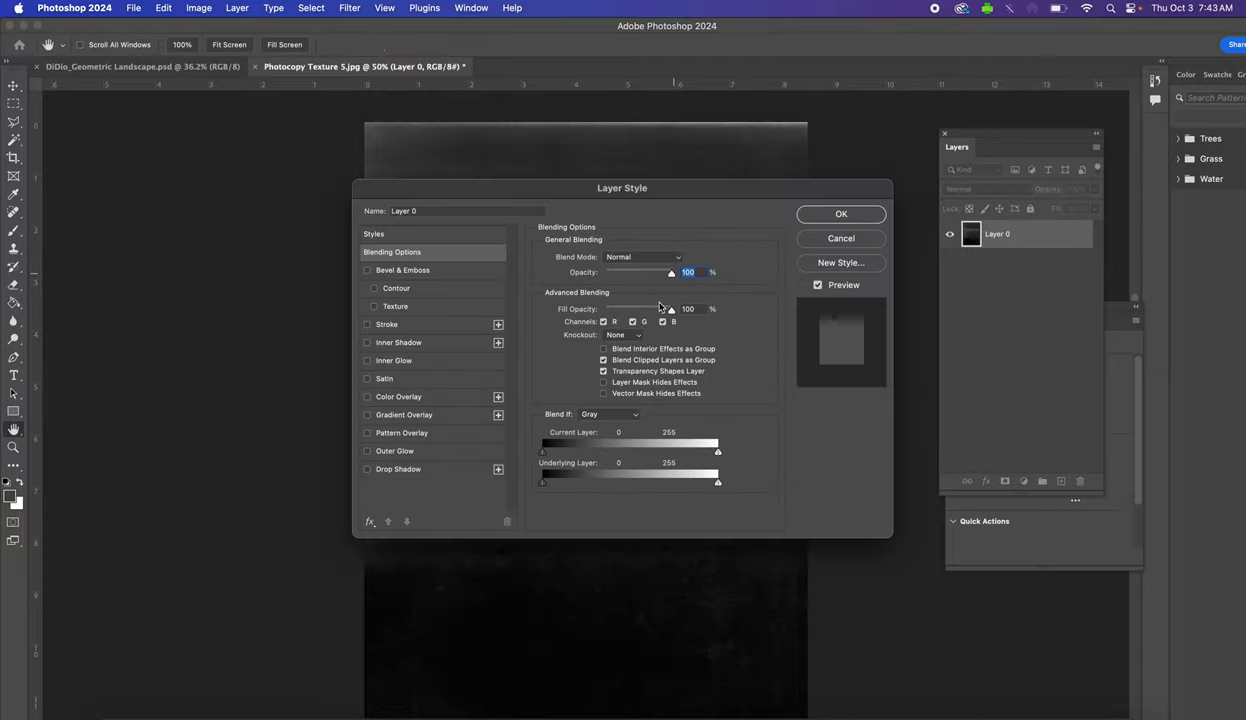
{"action": "left_click", "coordinate": [820, 214]}
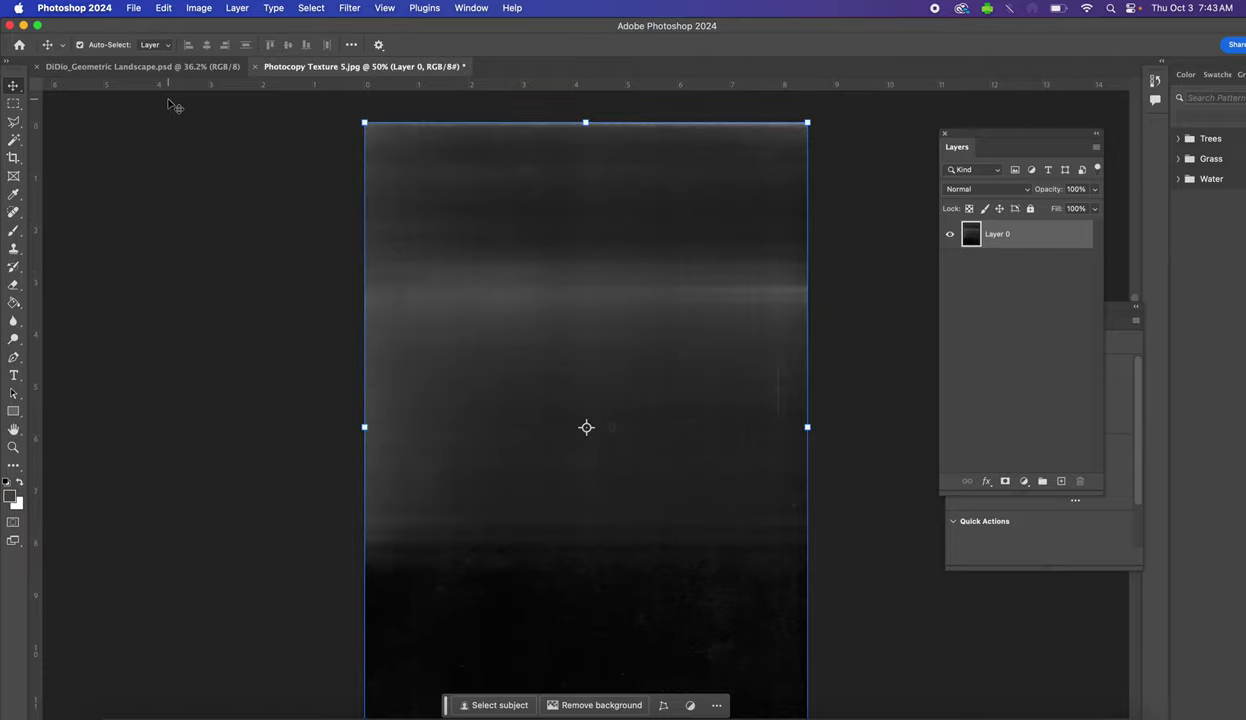
{"action": "left_click", "coordinate": [140, 66]}
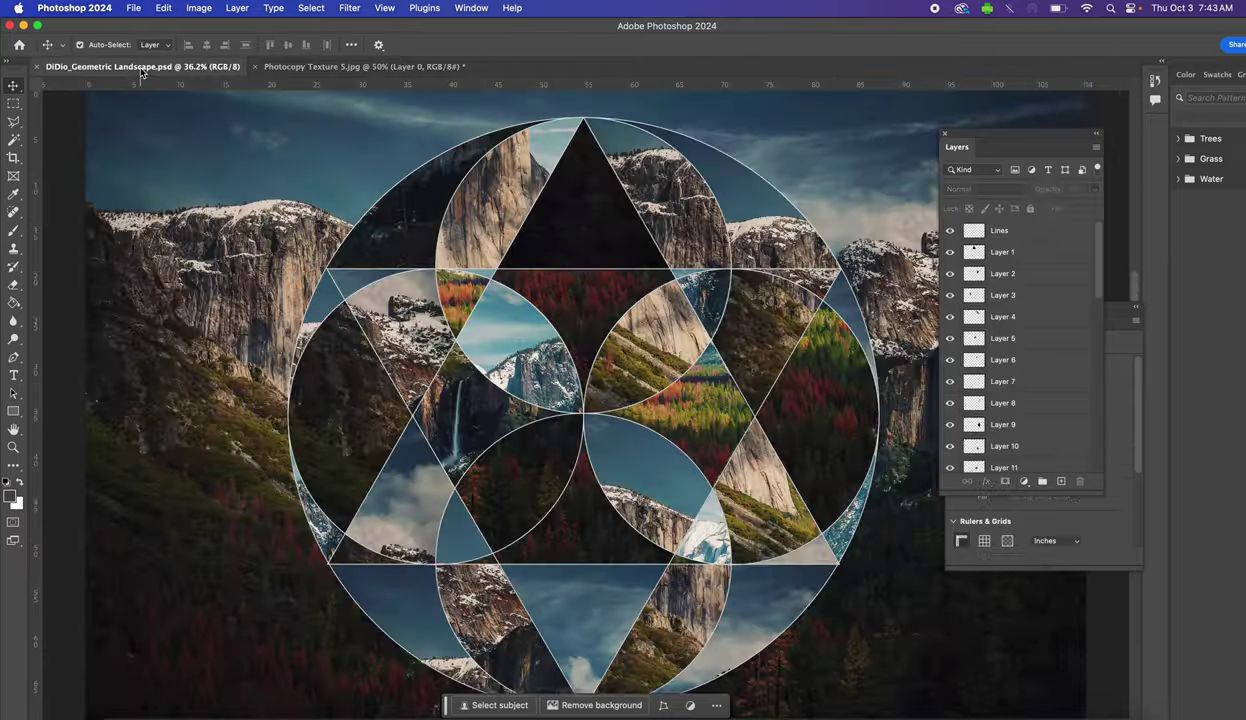
Paste the photocopy texture above the top Lines layer as Layer 37, blended in Screen mode
{"action": "left_click", "coordinate": [648, 385]}
{"action": "key", "text": "alt+period"}
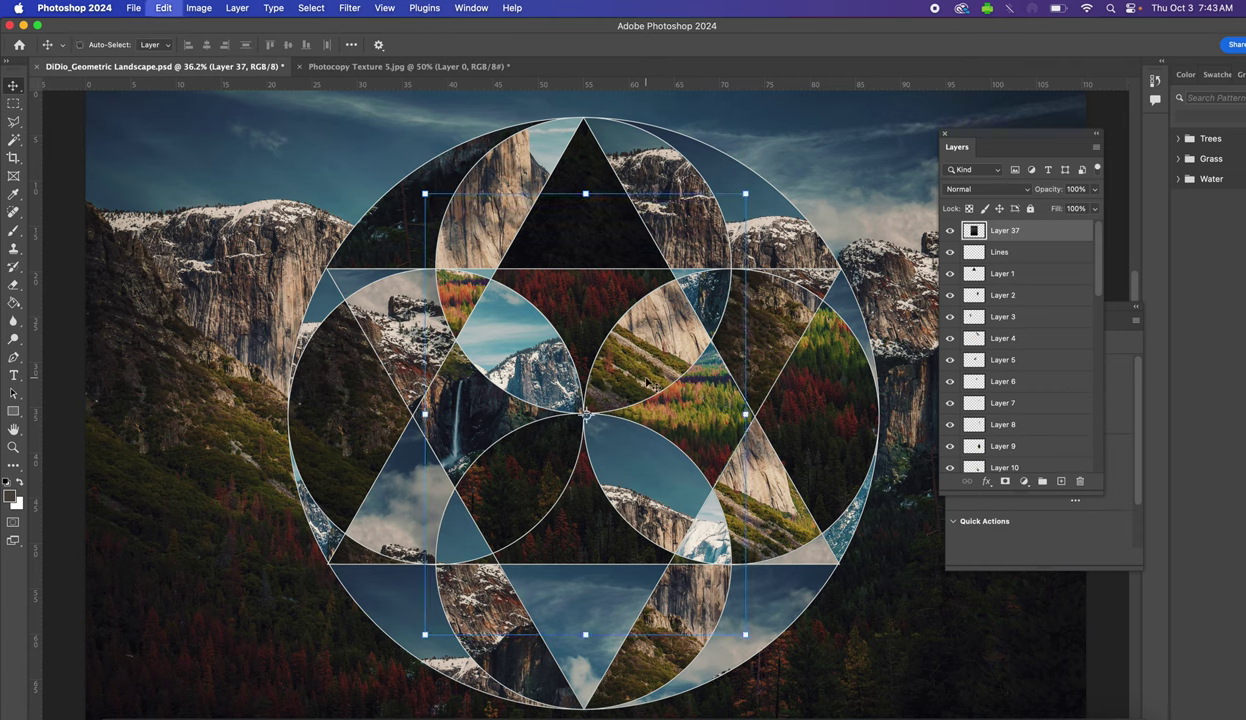
{"action": "key", "text": "ctrl+v"}
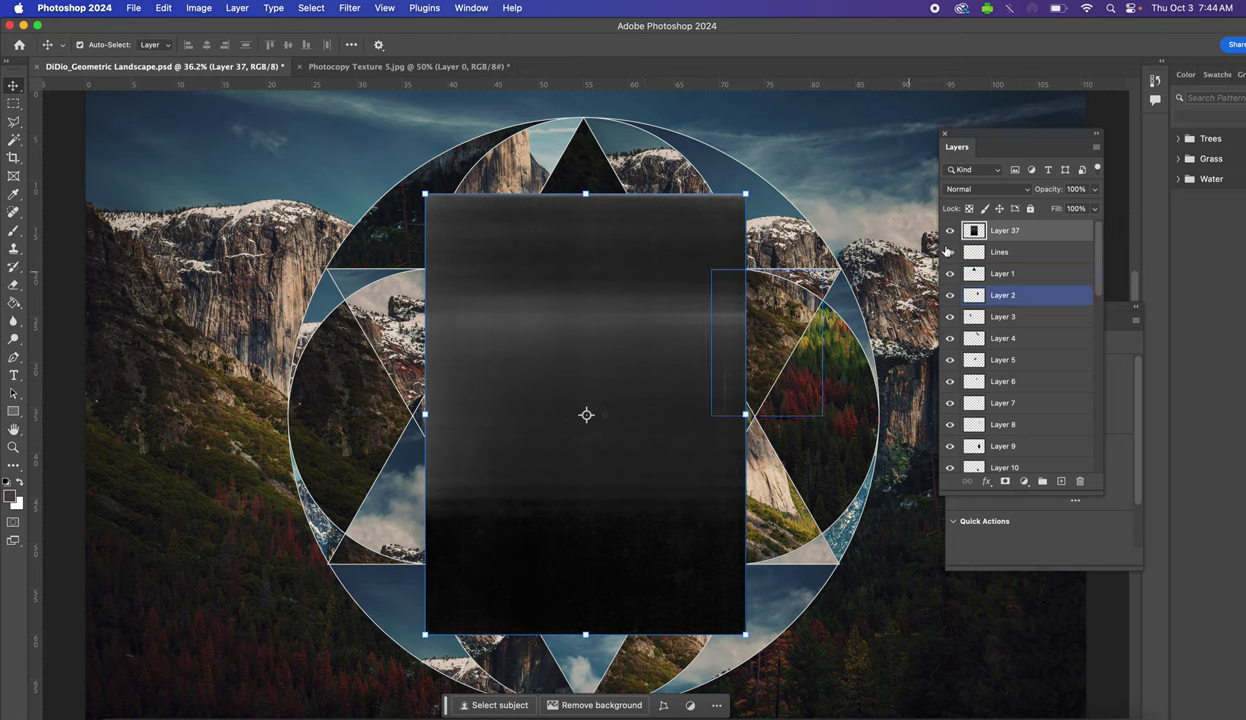
{"action": "left_click", "coordinate": [992, 193]}
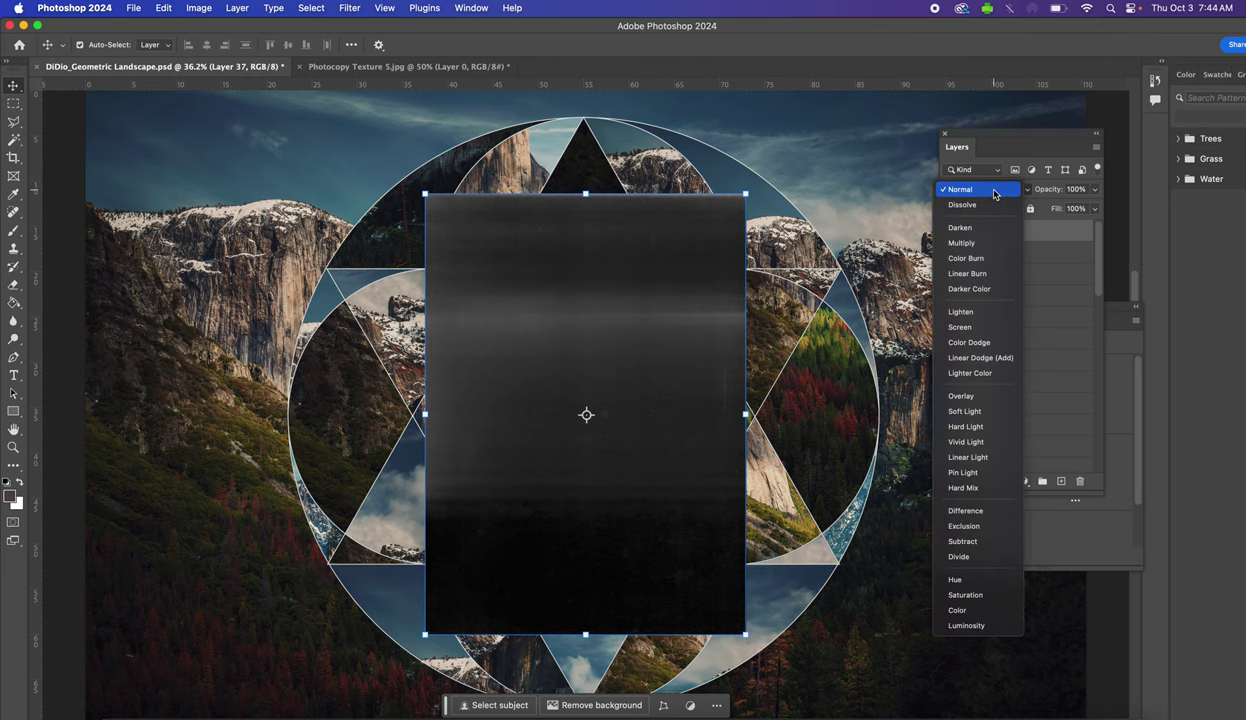
{"action": "left_click", "coordinate": [966, 328]}
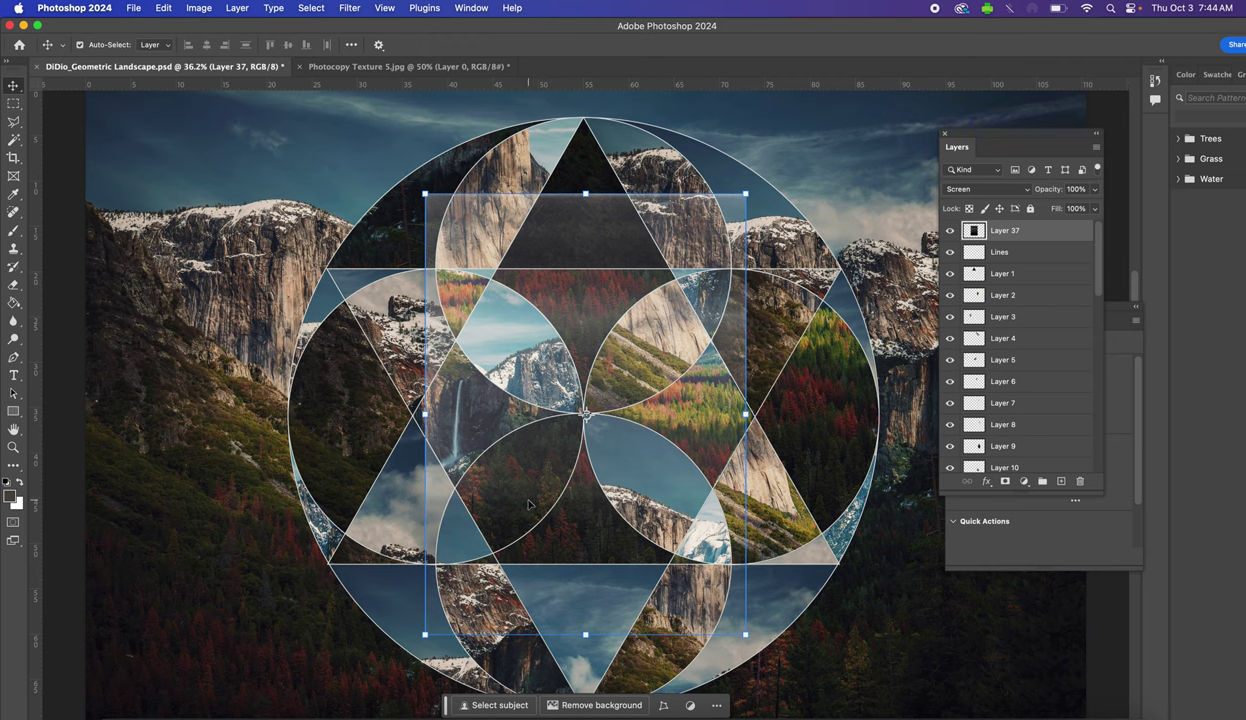
Rotate the texture a quarter turn and stretch it to cover the whole canvas
{"action": "key", "text": "super+minus"}
{"action": "key", "text": "super+minus"}
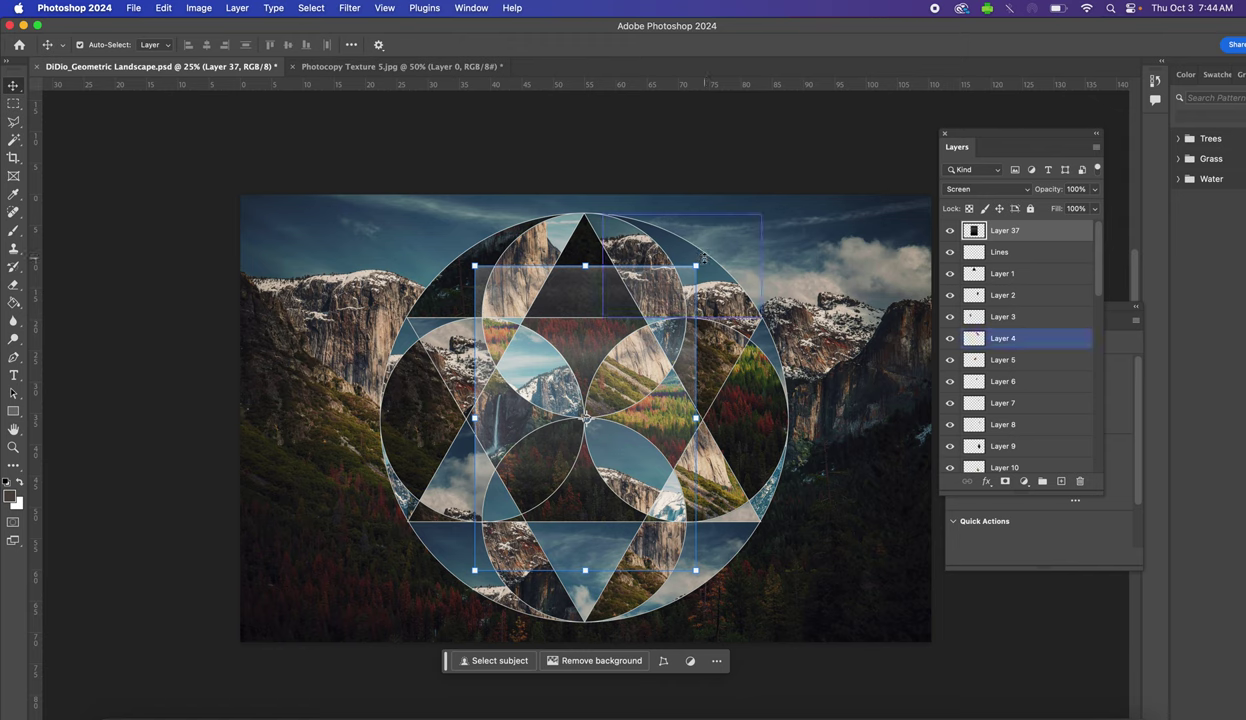
{"action": "key", "text": "super+t"}
{"action": "left_click_drag", "start_coordinate": [704, 258], "coordinate": [765, 508]}
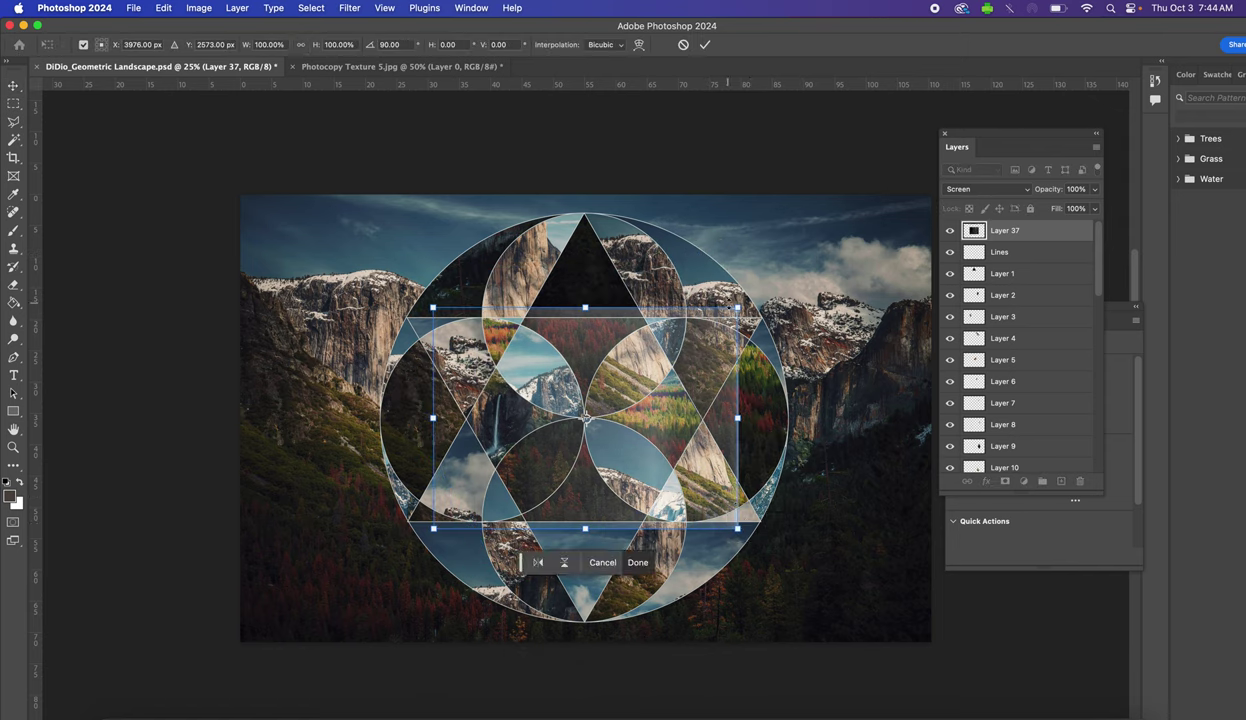
{"action": "left_click_drag", "start_coordinate": [737, 307], "coordinate": [926, 196]}
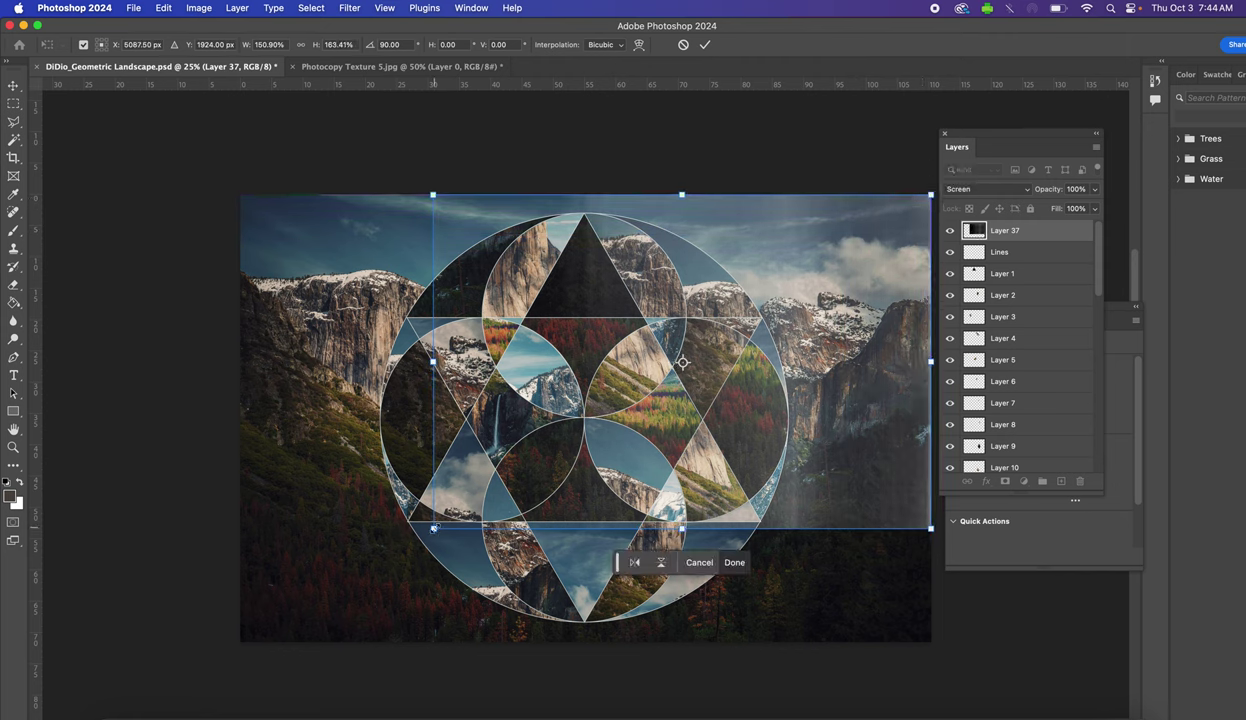
{"action": "left_click_drag", "start_coordinate": [433, 528], "coordinate": [240, 640]}
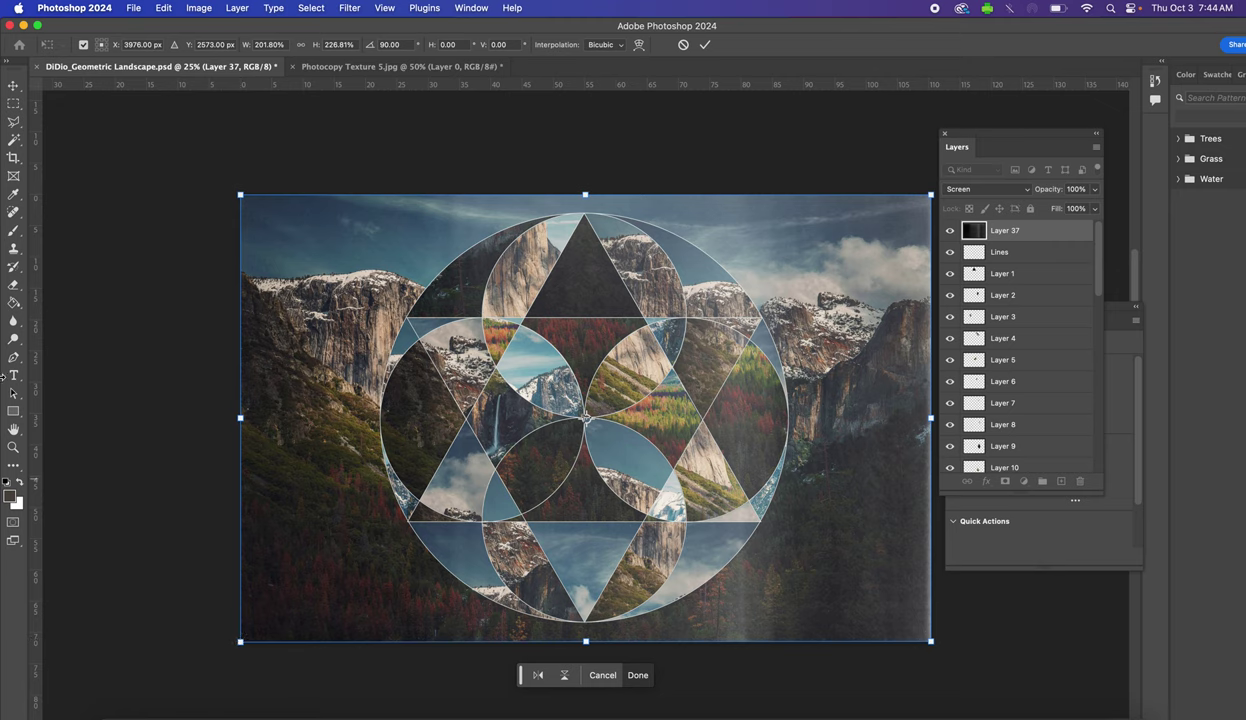
{"action": "left_click", "coordinate": [13, 86]}
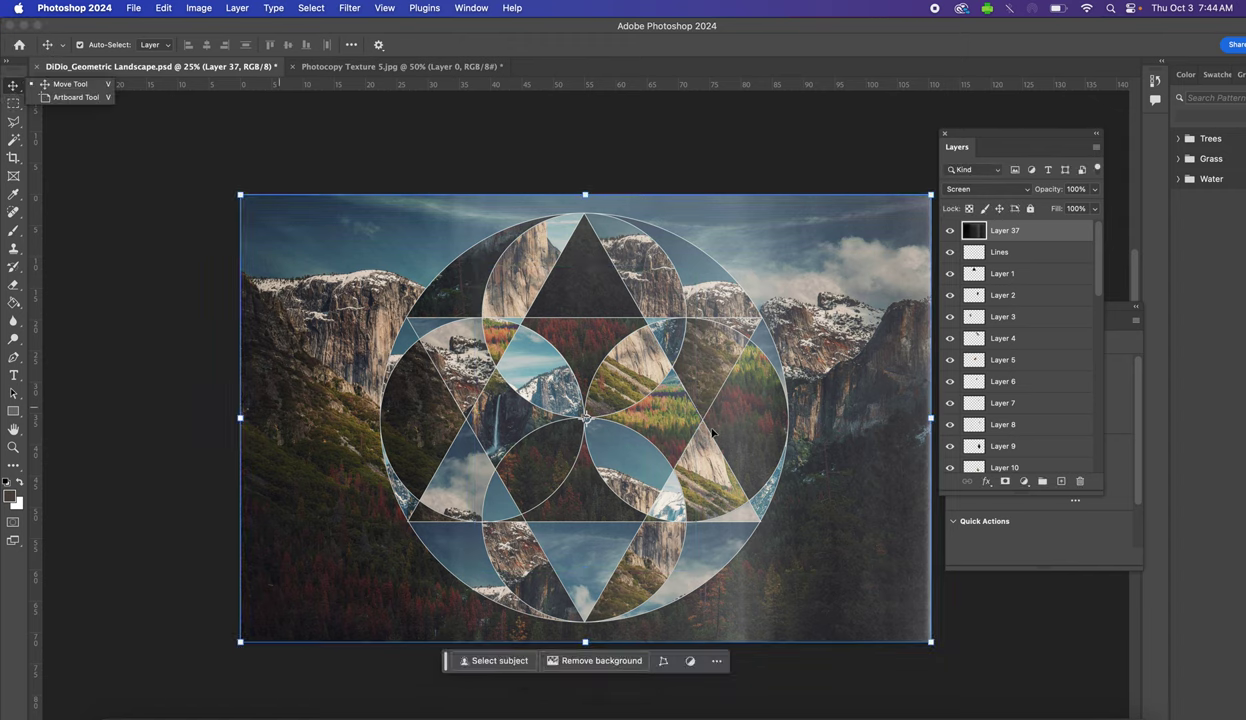
Keep Layer 37's blend mode at Screen, 100% opacity
{"action": "left_click", "coordinate": [986, 190]}
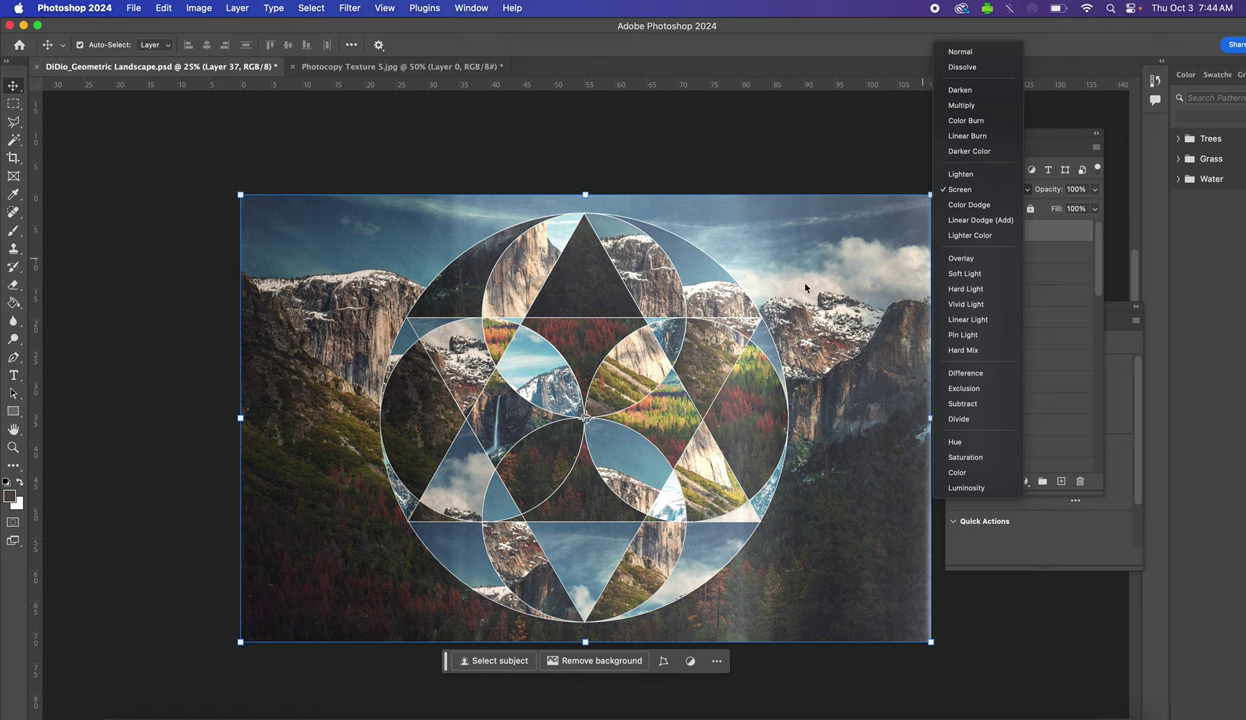
{"action": "left_click", "coordinate": [465, 7]}
{"action": "left_click", "coordinate": [467, 8]}
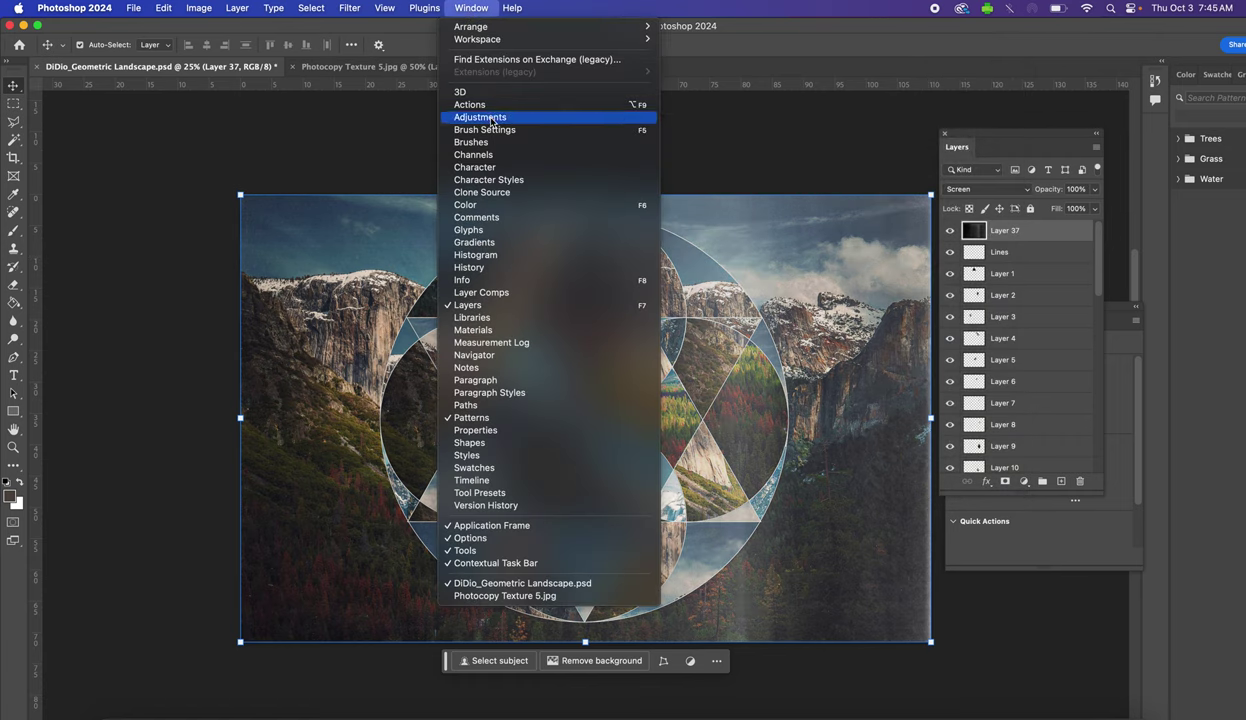
Show the Adjustments panel beside Layers and add a Curves adjustment above Layer 37
{"action": "left_click", "coordinate": [491, 118]}
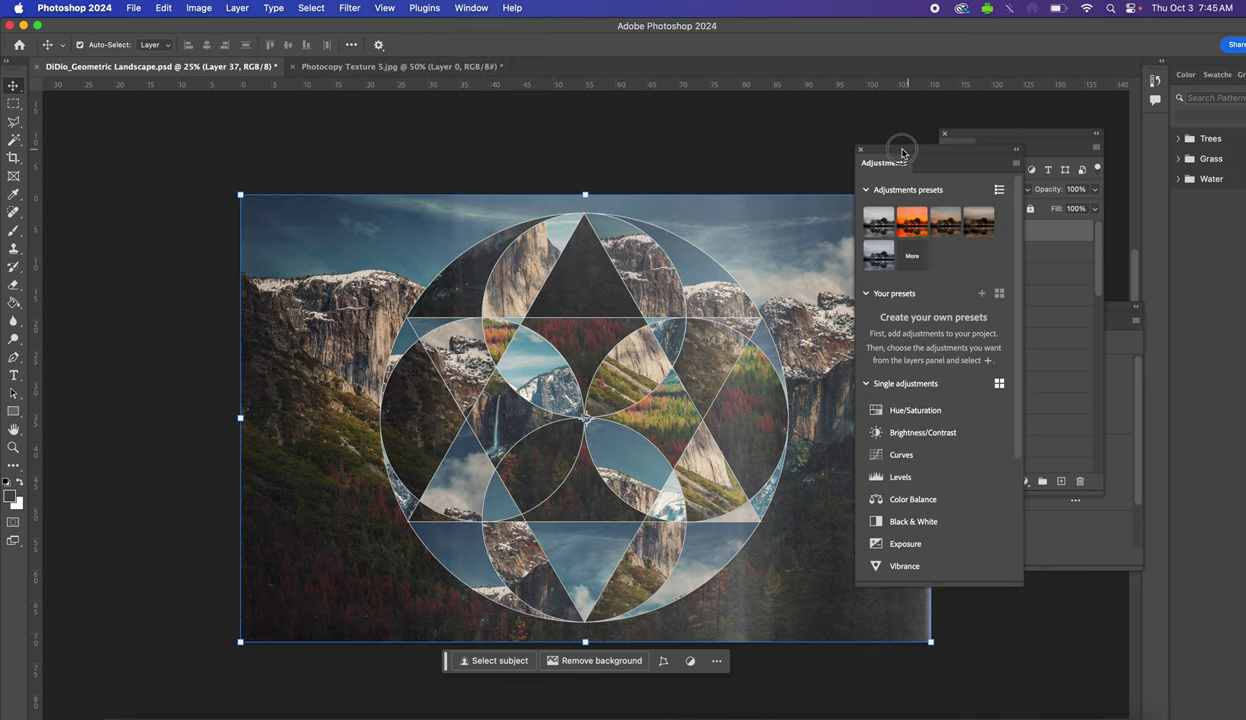
{"action": "left_click_drag", "start_coordinate": [909, 152], "coordinate": [875, 128]}
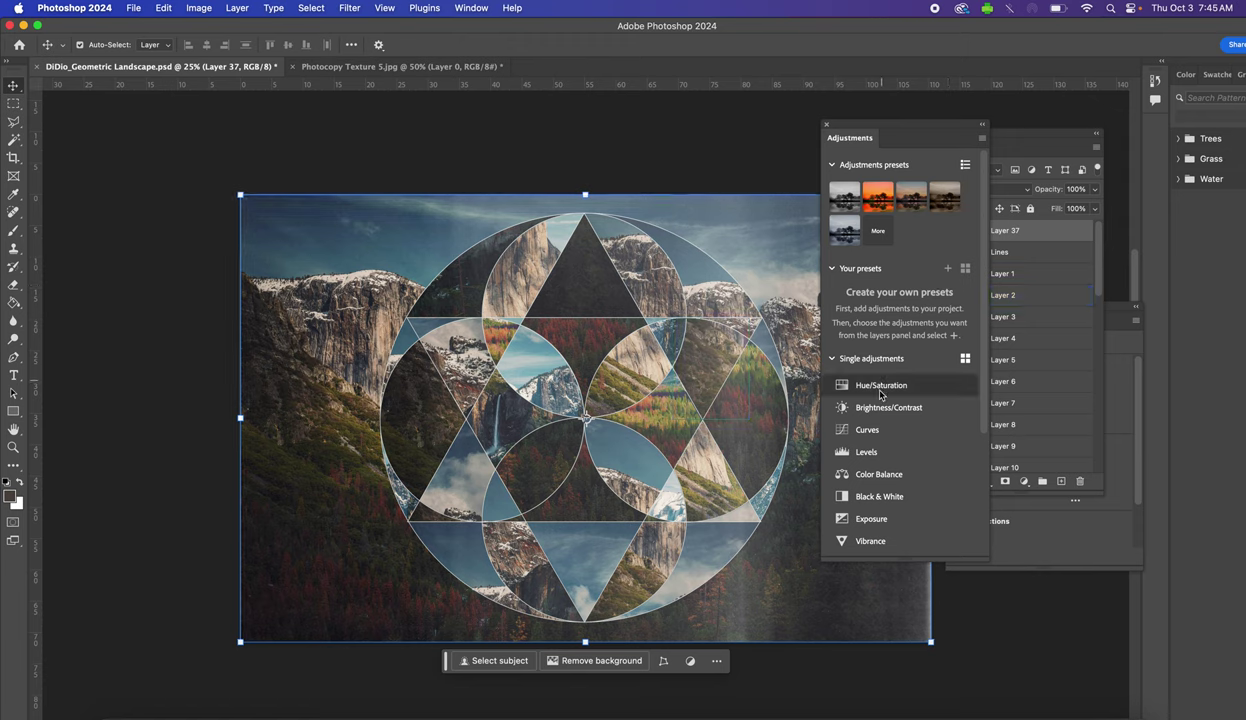
{"action": "left_click", "coordinate": [871, 432]}
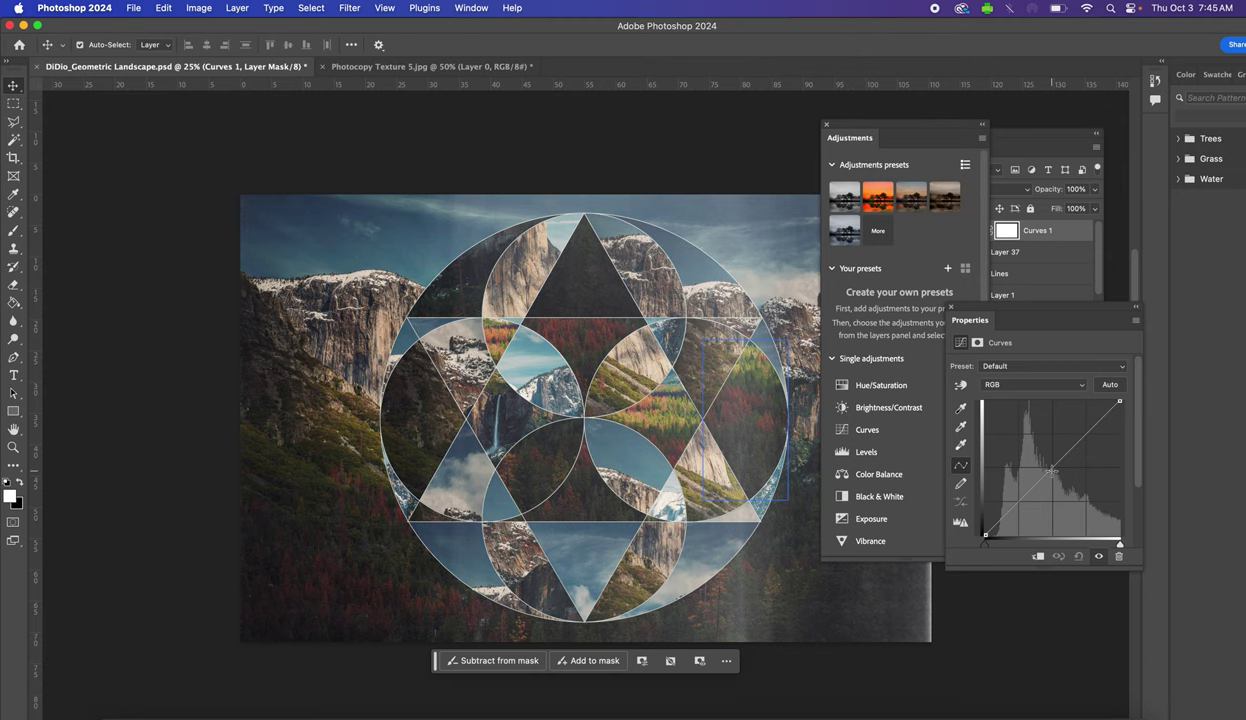
Add a midtone point on the RGB curve and nudge it slightly, making the preset Custom
{"action": "left_click", "coordinate": [1051, 470]}
{"action": "mouse_move", "coordinate": [1051, 470]}
{"action": "left_mouse_down"}
{"action": "mouse_move", "coordinate": [1060, 482]}
{"action": "mouse_move", "coordinate": [1045, 475]}
{"action": "left_mouse_up"}
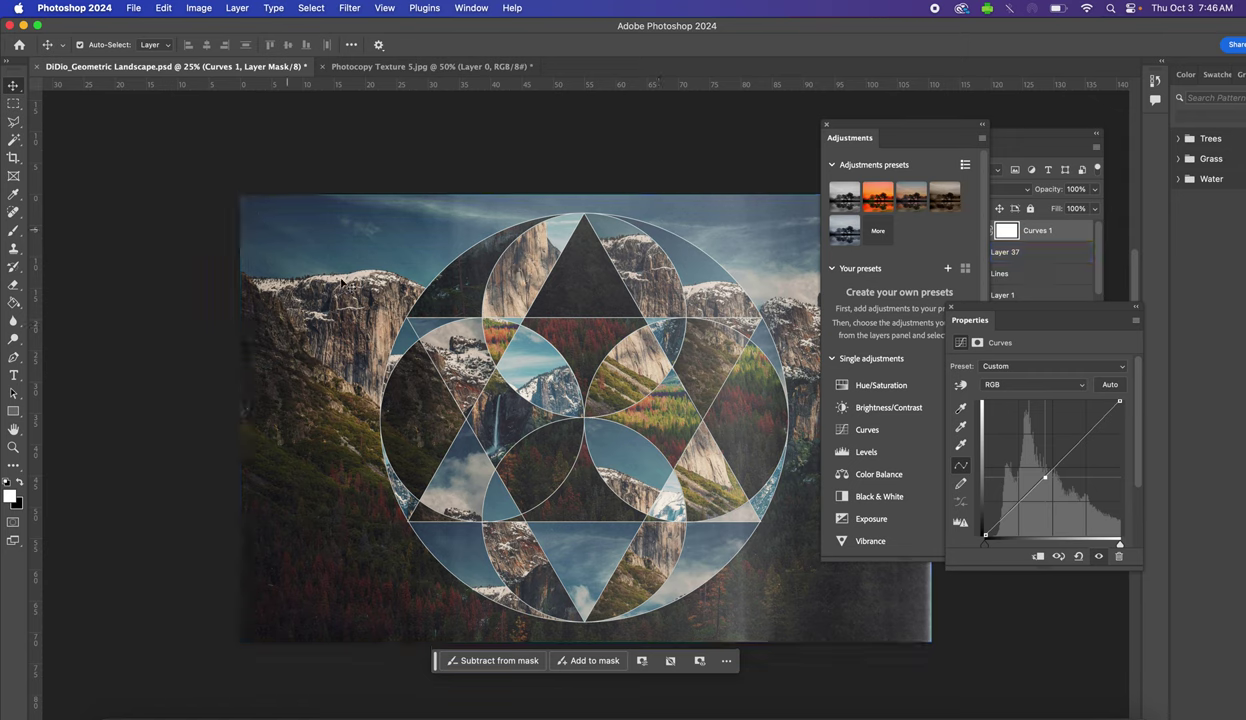
In File > Open, browse to the Dust-Scratches-Textures > JPG folder
{"action": "left_click", "coordinate": [133, 11]}
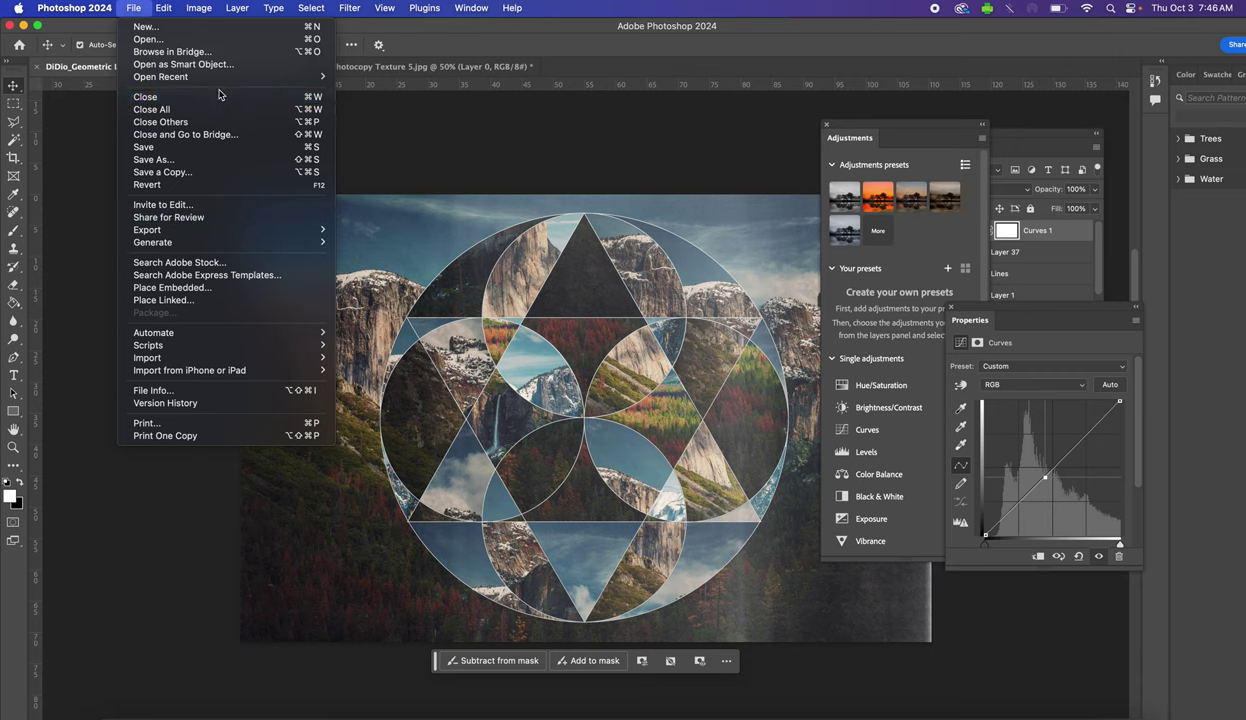
{"action": "left_click", "coordinate": [225, 40]}
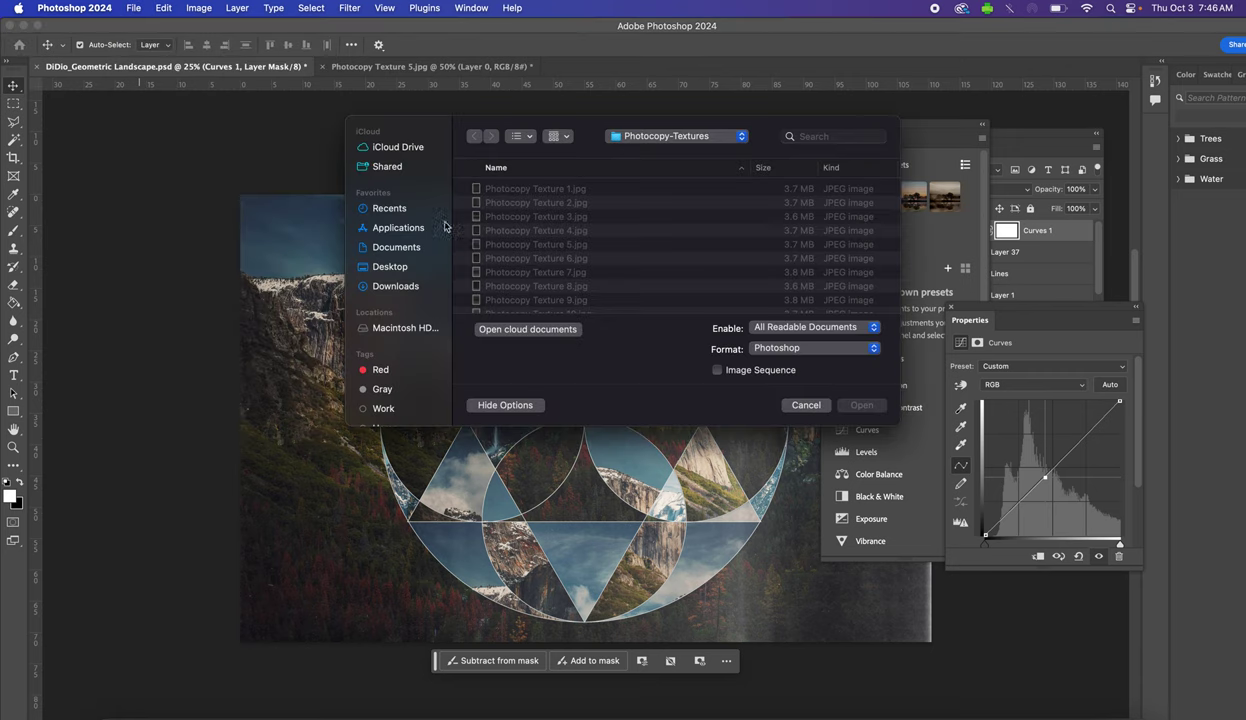
{"action": "left_click", "coordinate": [645, 137]}
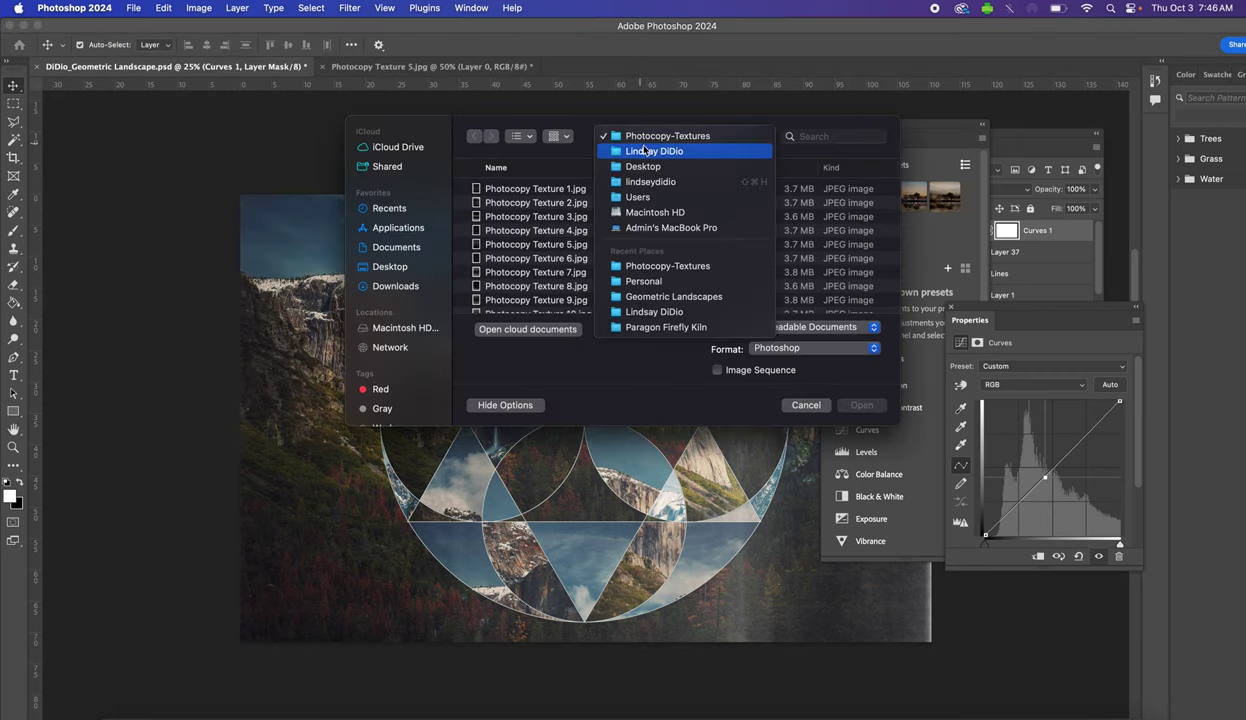
{"action": "left_click", "coordinate": [650, 151]}
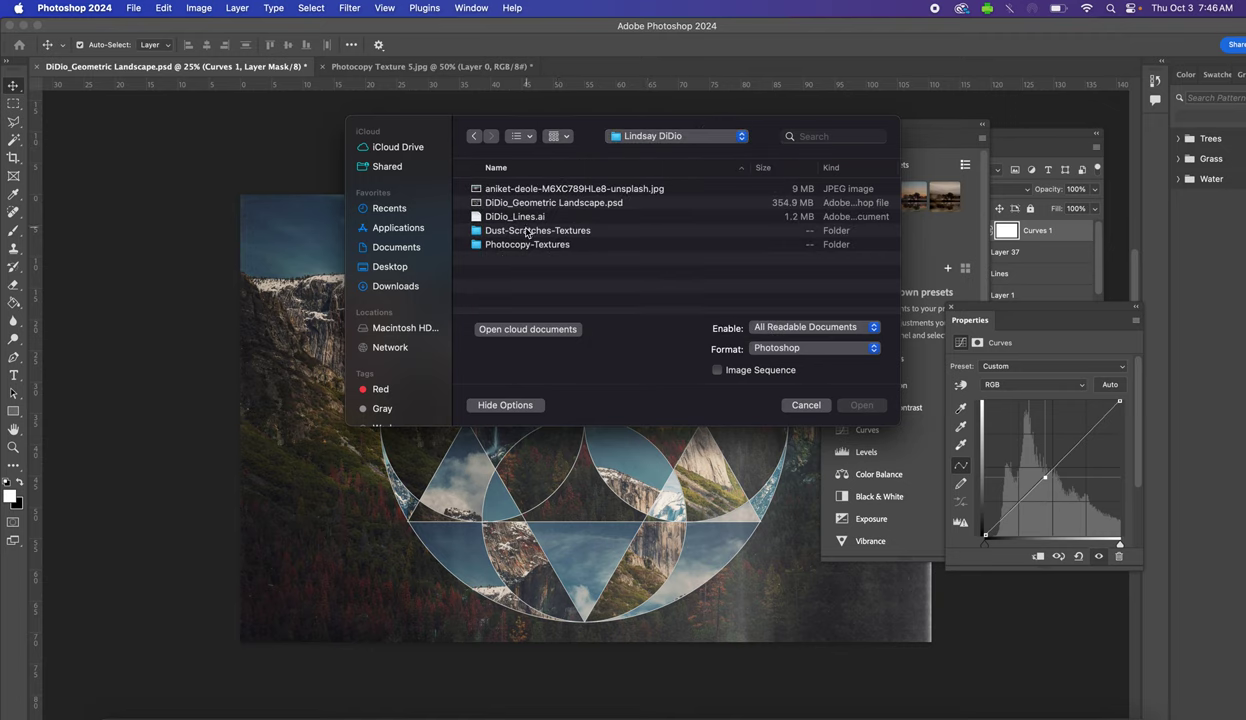
{"action": "left_click", "coordinate": [525, 234]}
{"action": "double_click", "coordinate": [525, 234]}
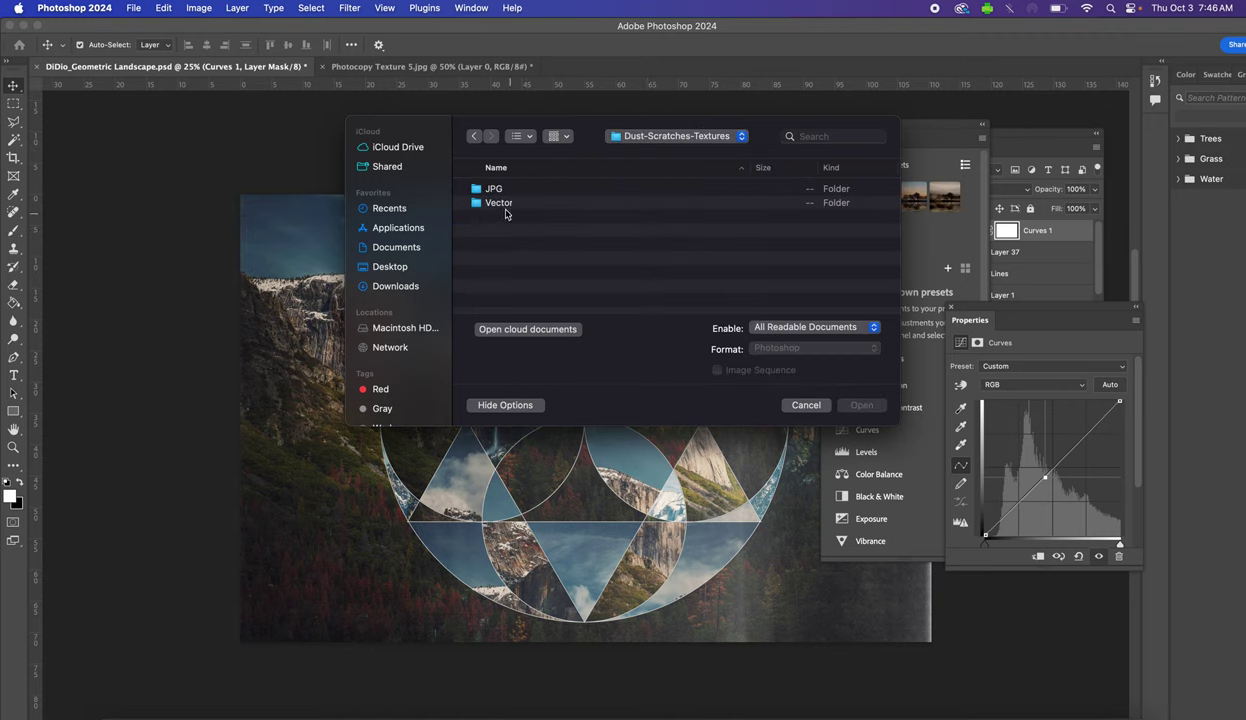
{"action": "left_click", "coordinate": [490, 189]}
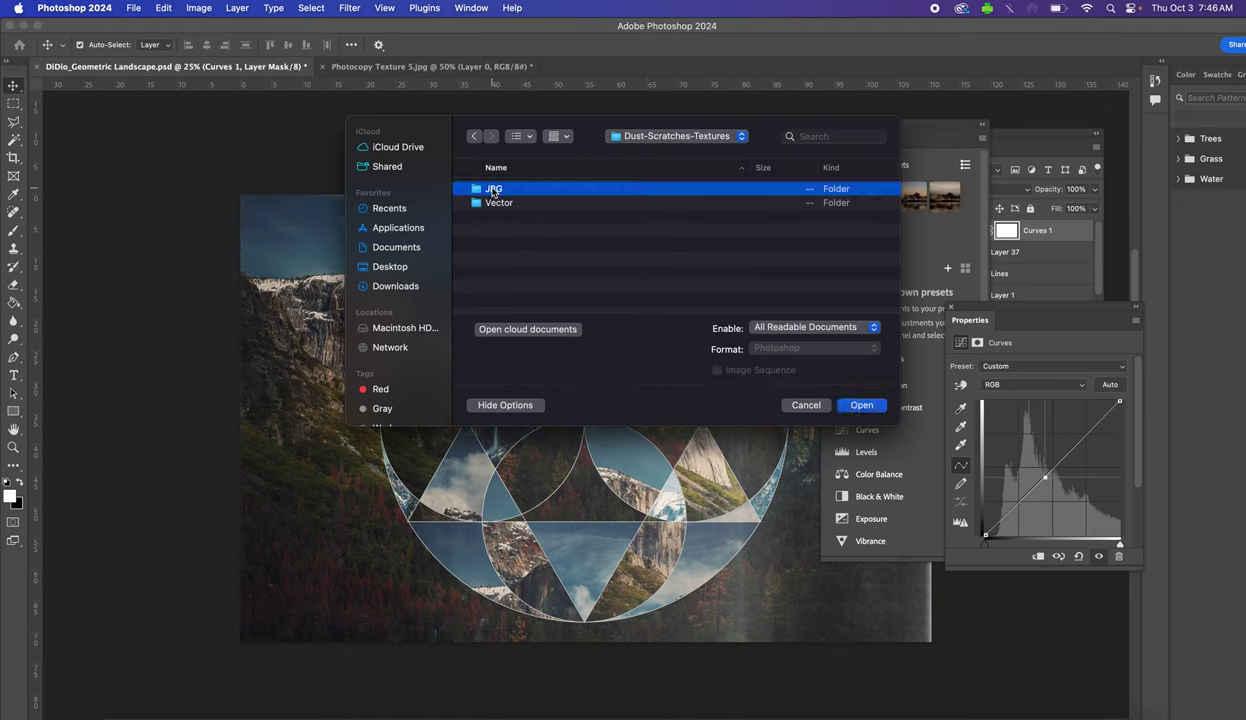
{"action": "double_click", "coordinate": [491, 190]}
Quick Look through the dust textures and open 4.jpg
{"action": "left_click", "coordinate": [500, 190]}
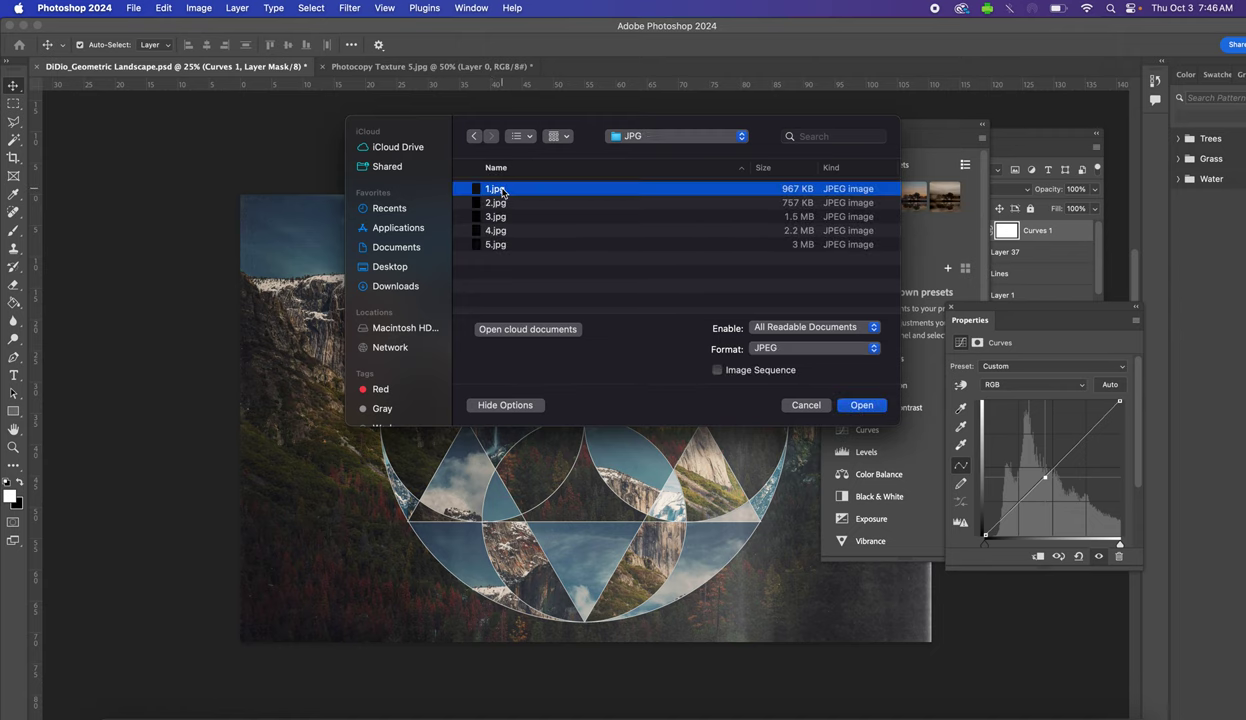
{"action": "key", "text": "space"}
{"action": "key", "text": "Down"}
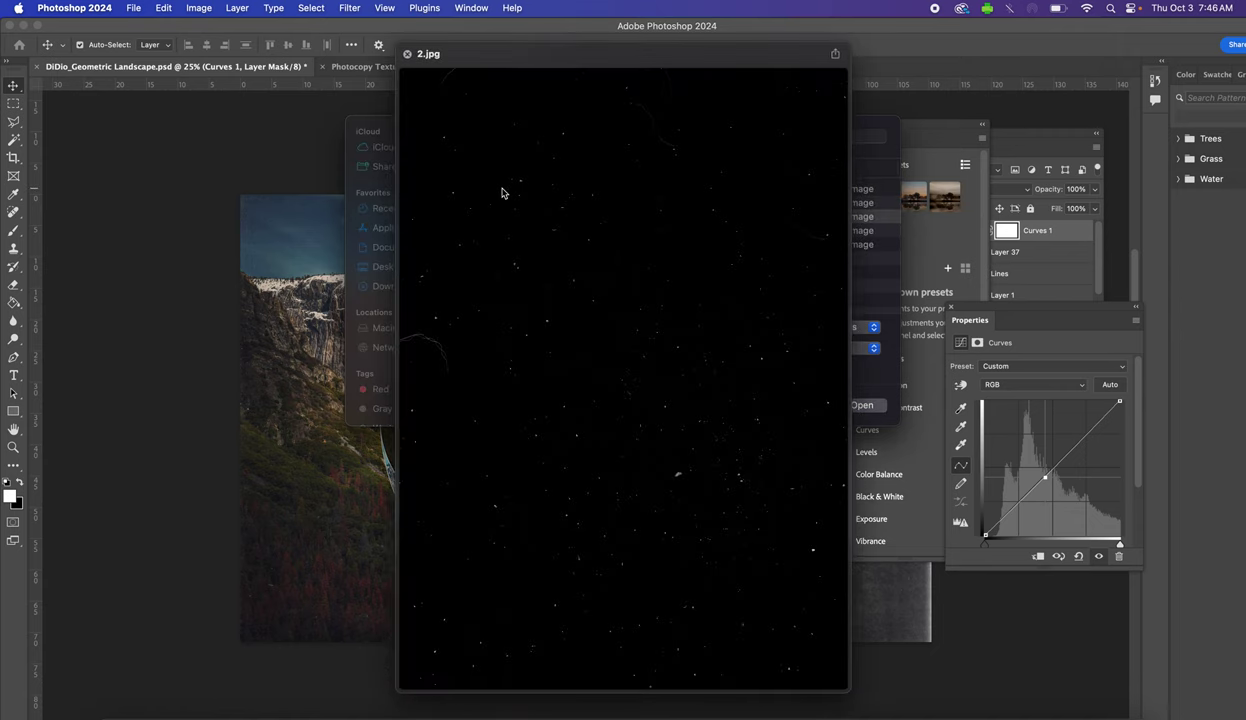
{"action": "key", "text": "Down"}
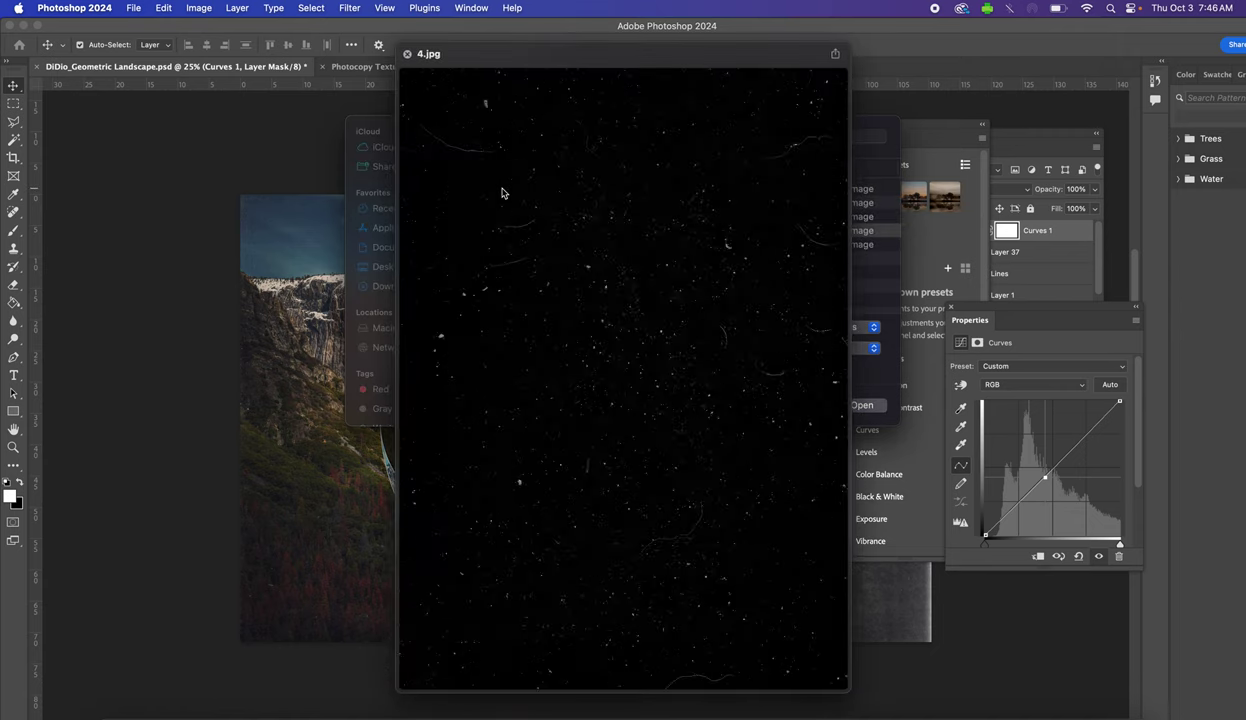
{"action": "key", "text": "space"}
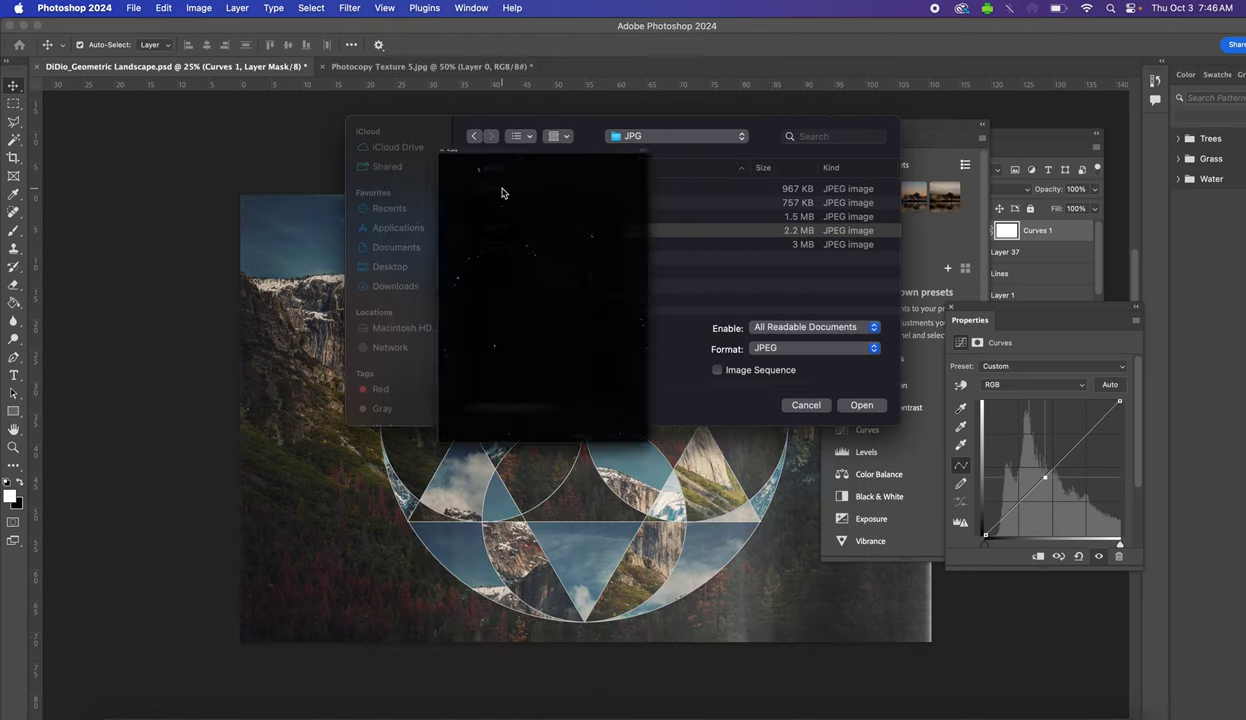
{"action": "left_click", "coordinate": [857, 405]}
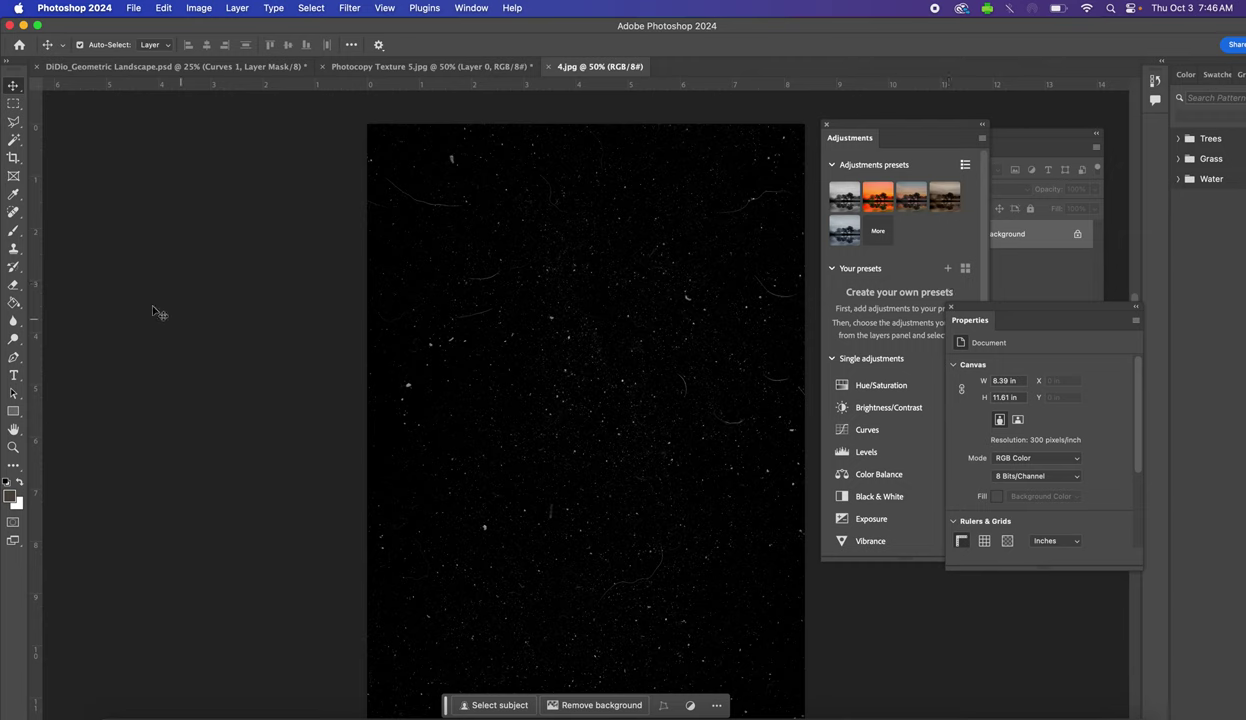
Unlock 4.jpg's Background into Layer 0 and switch to the Photocopy Texture 5.jpg document
{"action": "left_click", "coordinate": [1033, 267]}
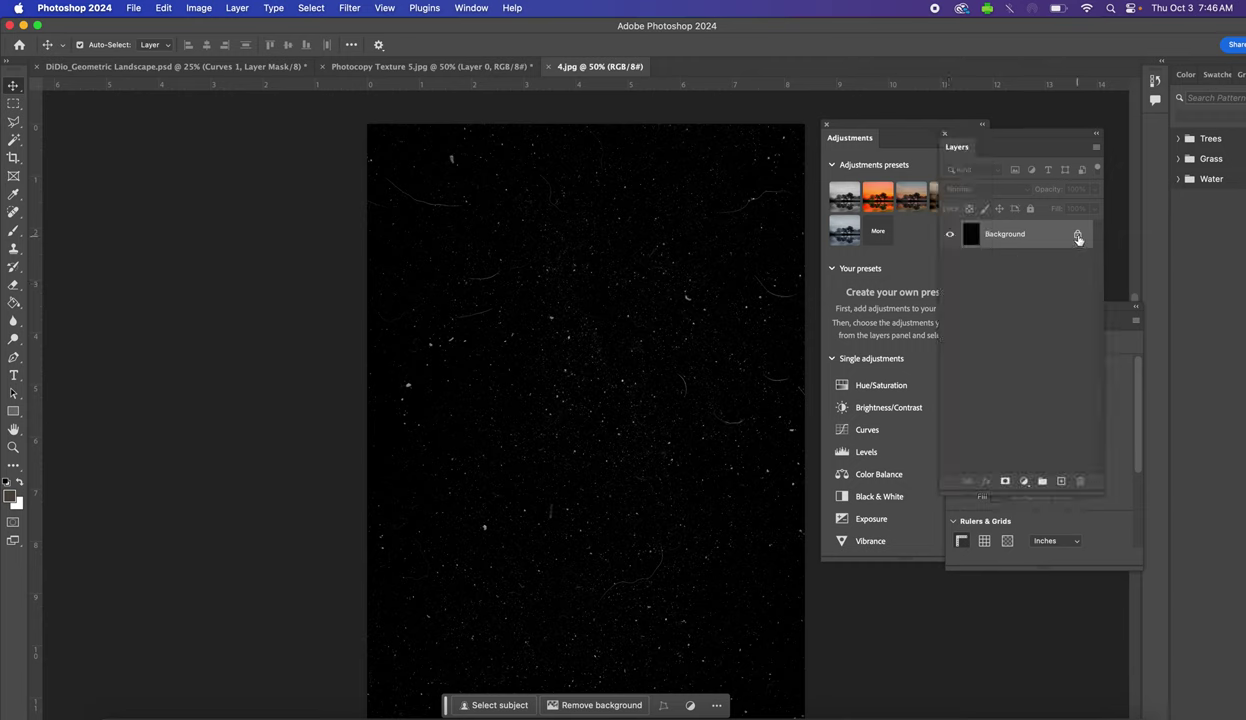
{"action": "left_click", "coordinate": [1077, 234]}
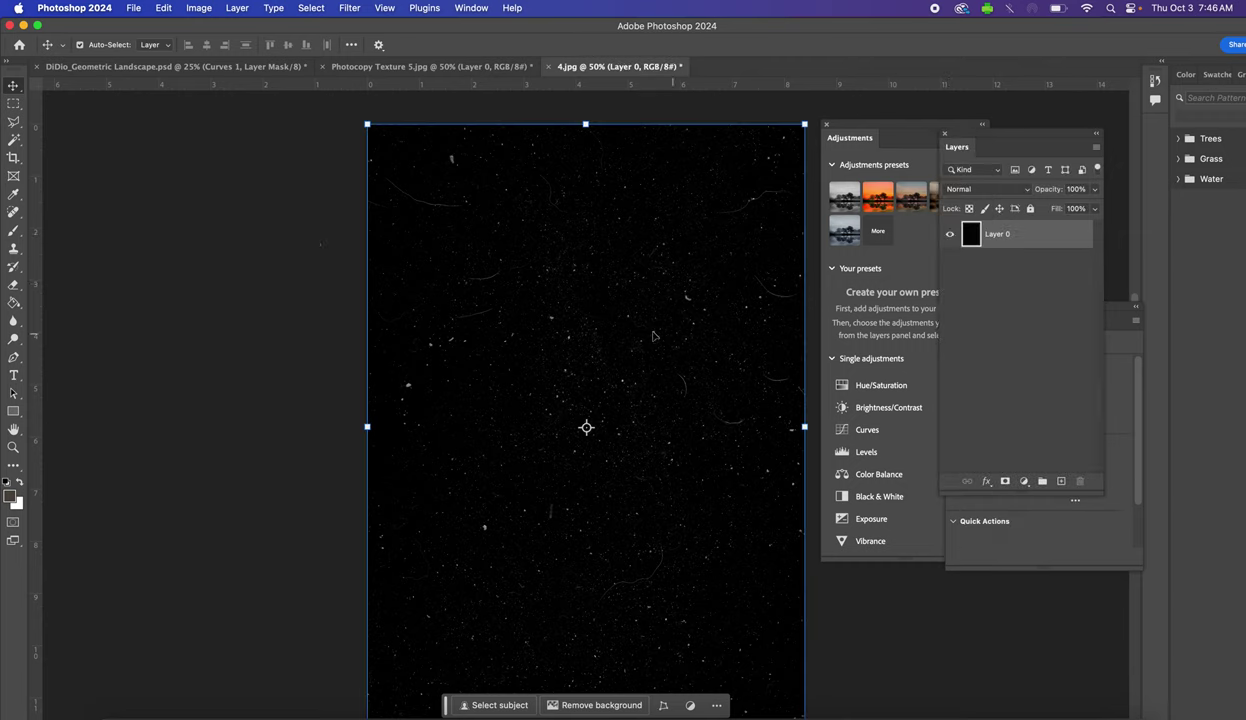
{"action": "left_click", "coordinate": [417, 66]}
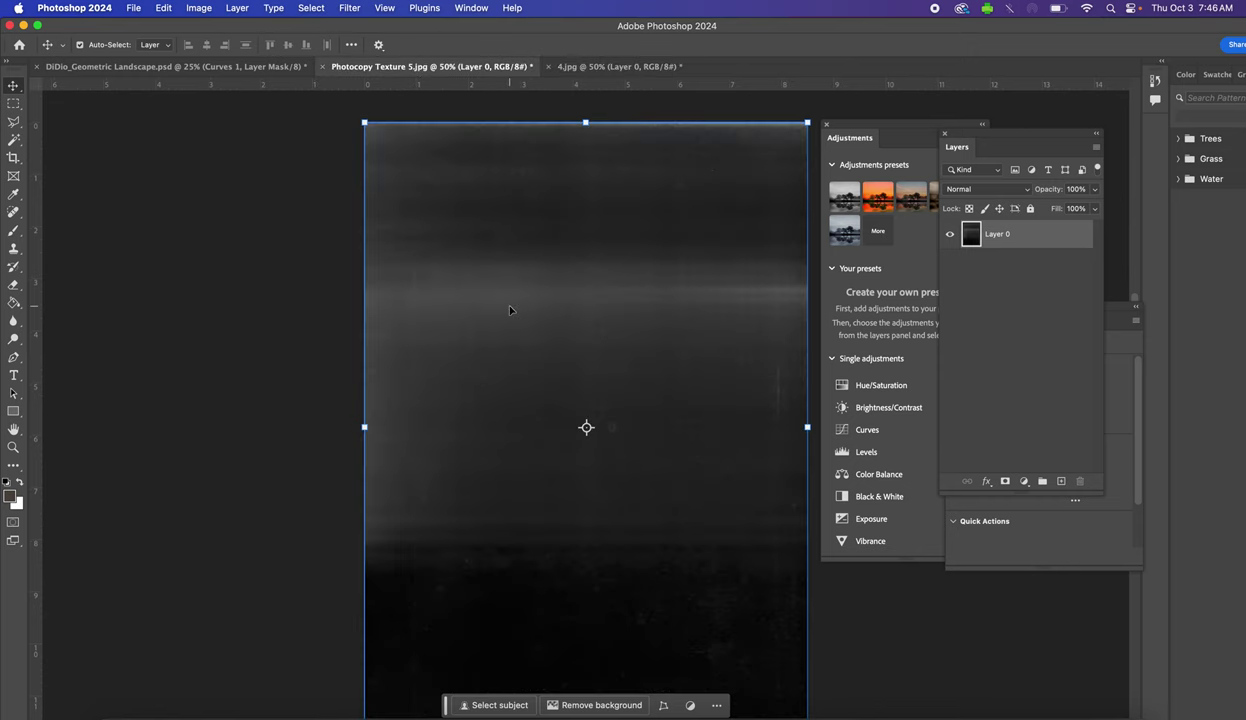
Paste the dust texture into the landscape as Layer 38 and set it to Screen blend mode
{"action": "left_click", "coordinate": [194, 62]}
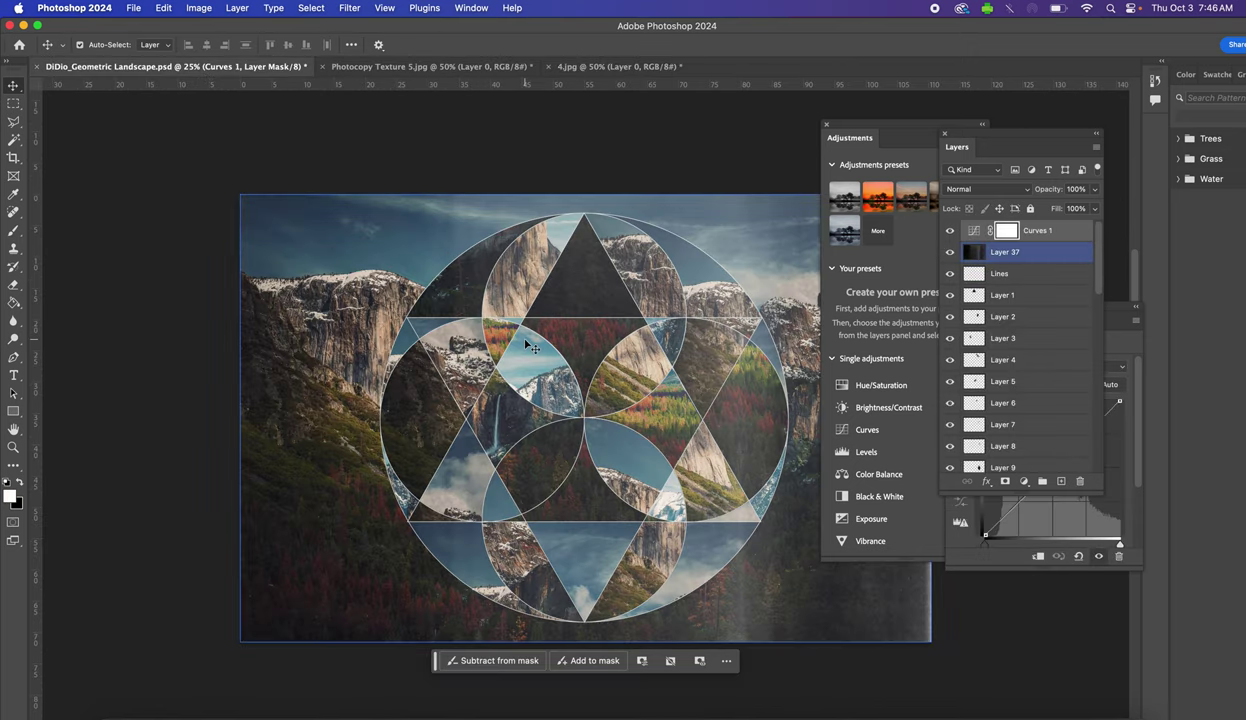
{"action": "key", "text": "super+v"}
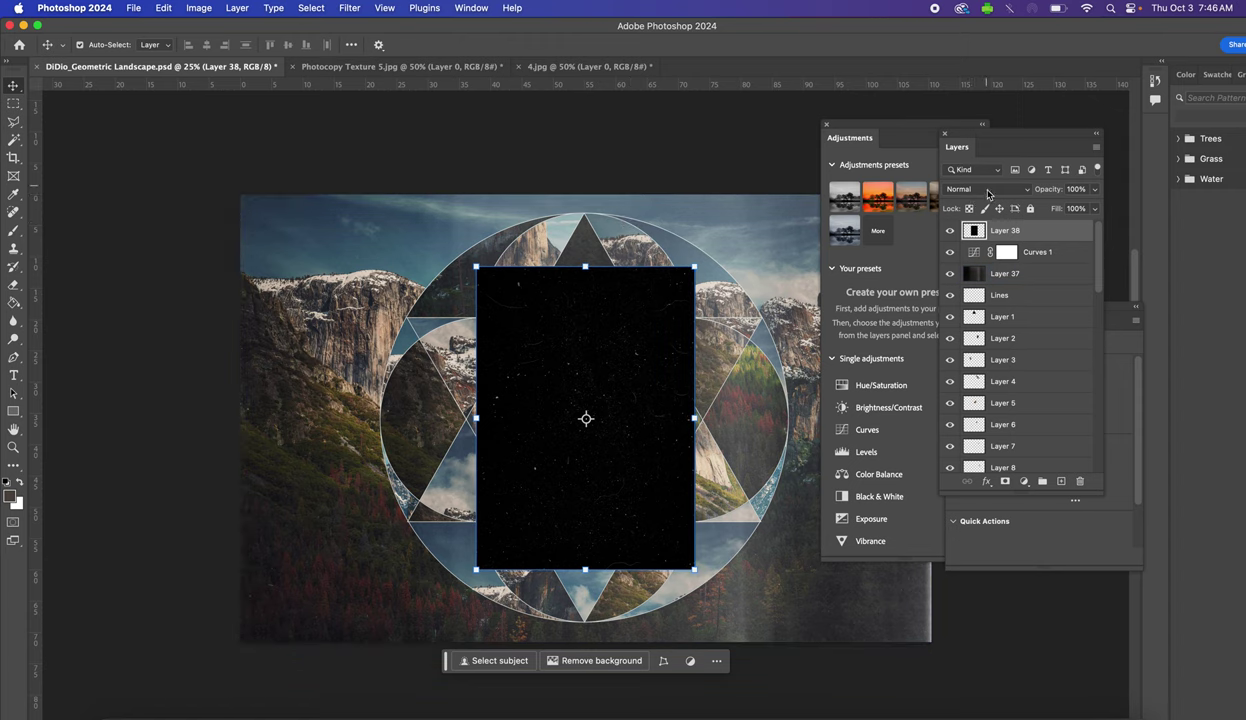
{"action": "left_click", "coordinate": [985, 189]}
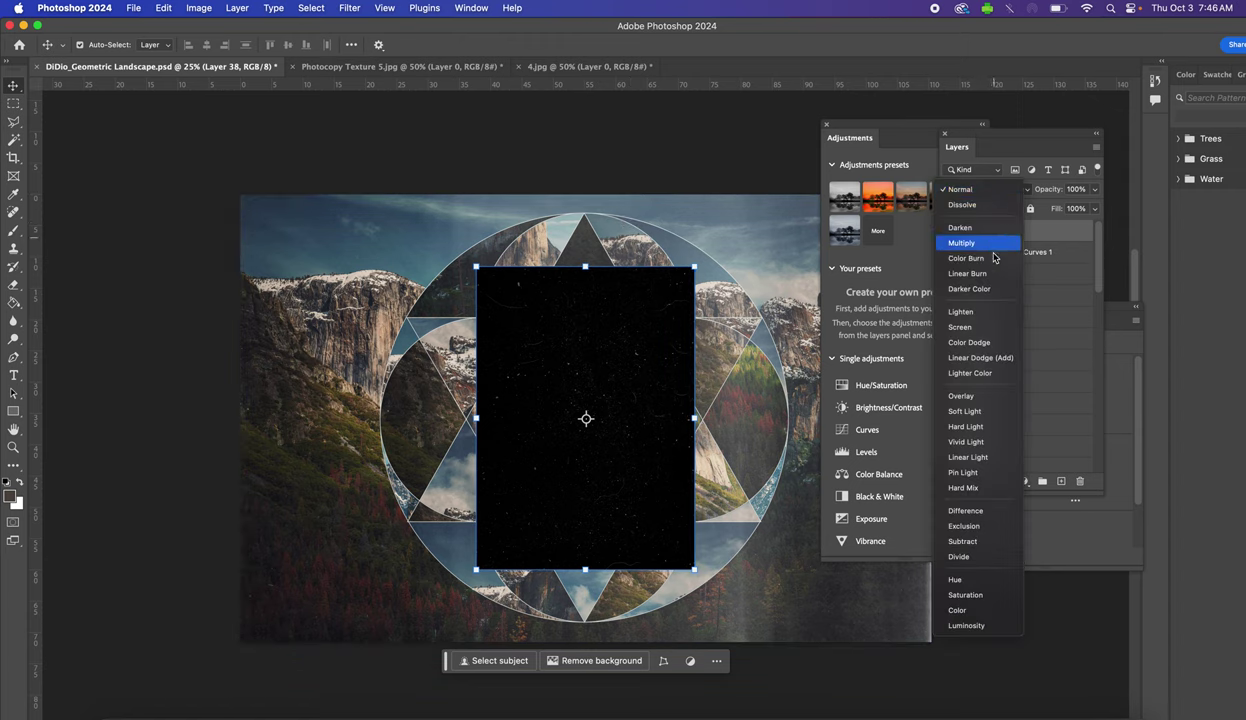
{"action": "left_click", "coordinate": [985, 330]}
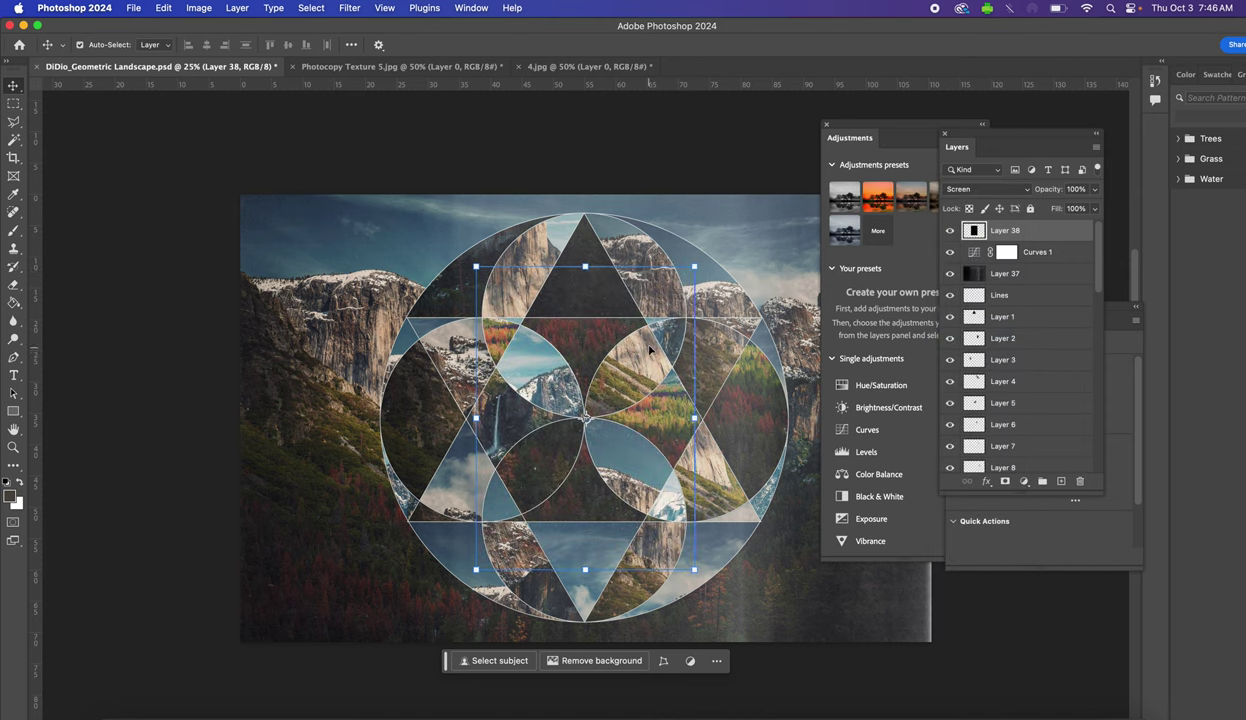
Rotate Layer 38's dust texture 90° clockwise and stretch it to the canvas corners, then commit
{"action": "left_click_drag", "start_coordinate": [700, 256], "coordinate": [752, 518]}
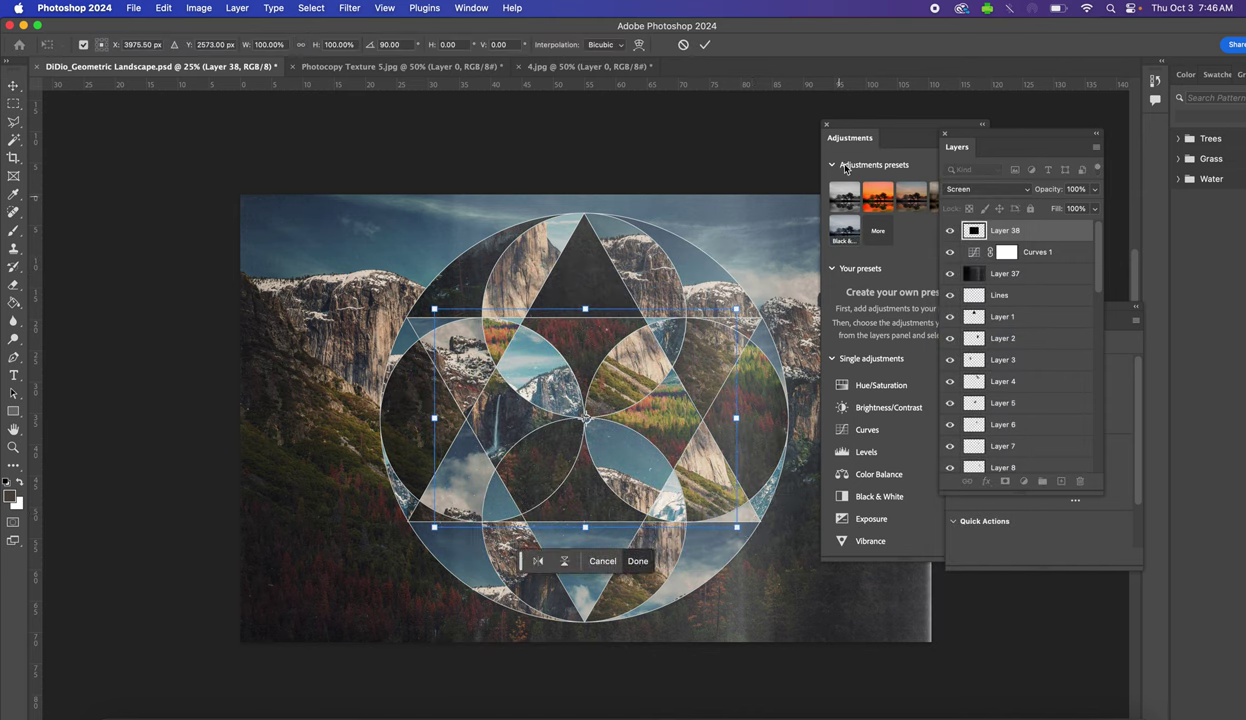
{"action": "left_click", "coordinate": [826, 124]}
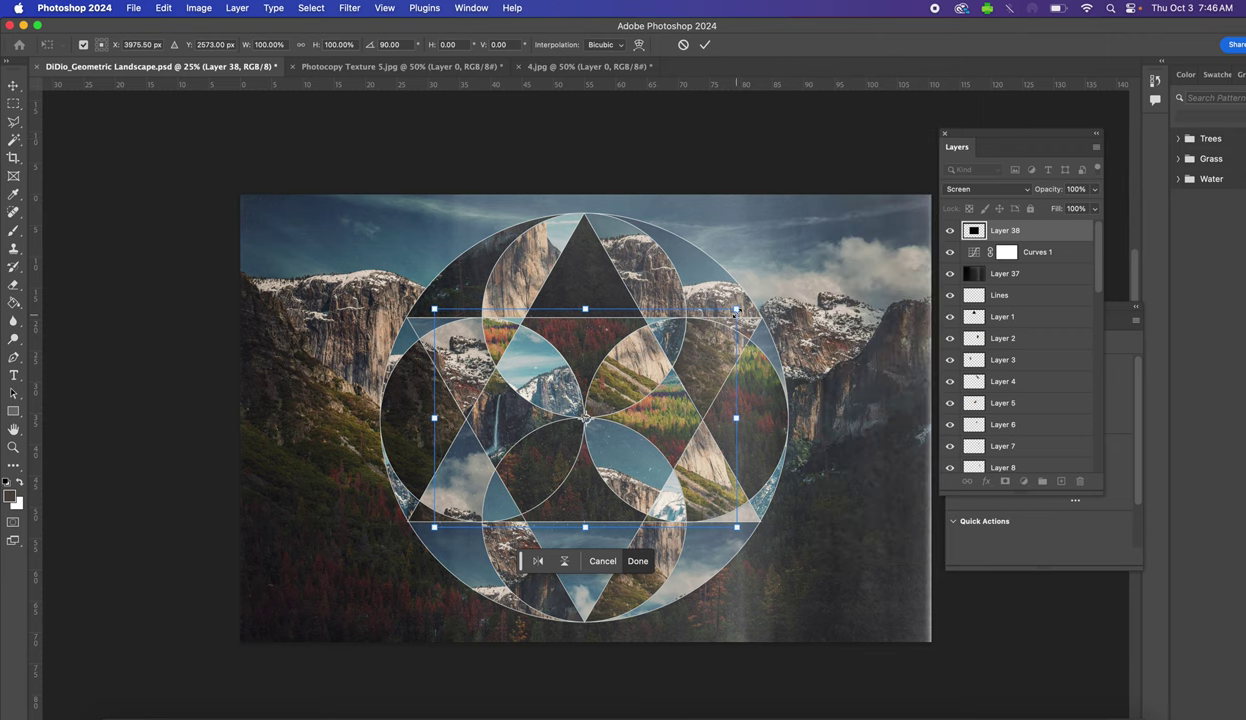
{"action": "left_click_drag", "start_coordinate": [738, 311], "coordinate": [931, 195]}
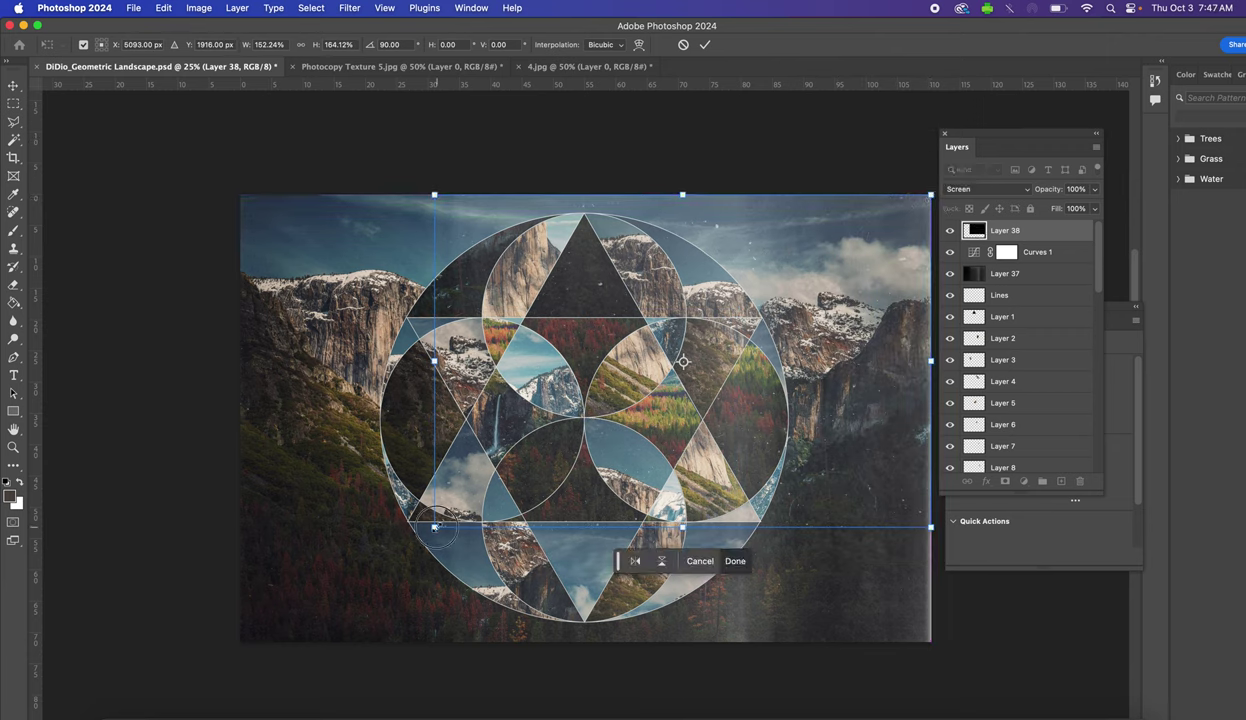
{"action": "left_click_drag", "start_coordinate": [434, 525], "coordinate": [242, 641]}
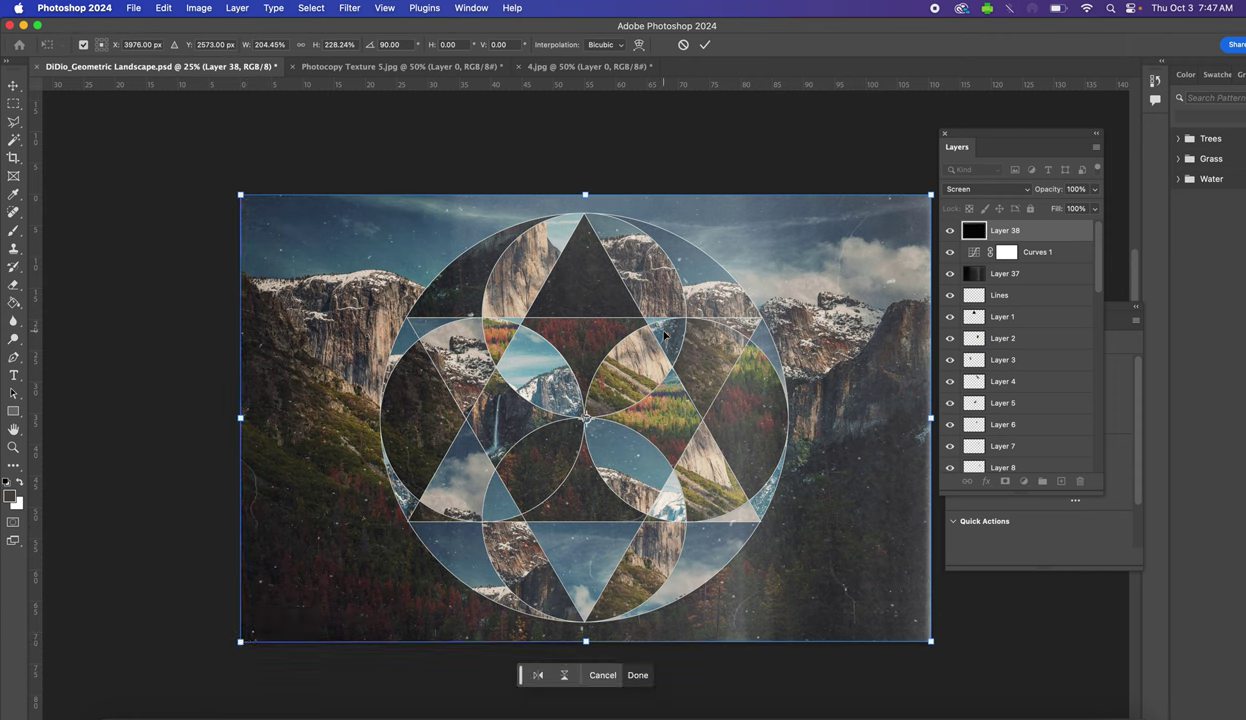
{"action": "left_click", "coordinate": [13, 86]}
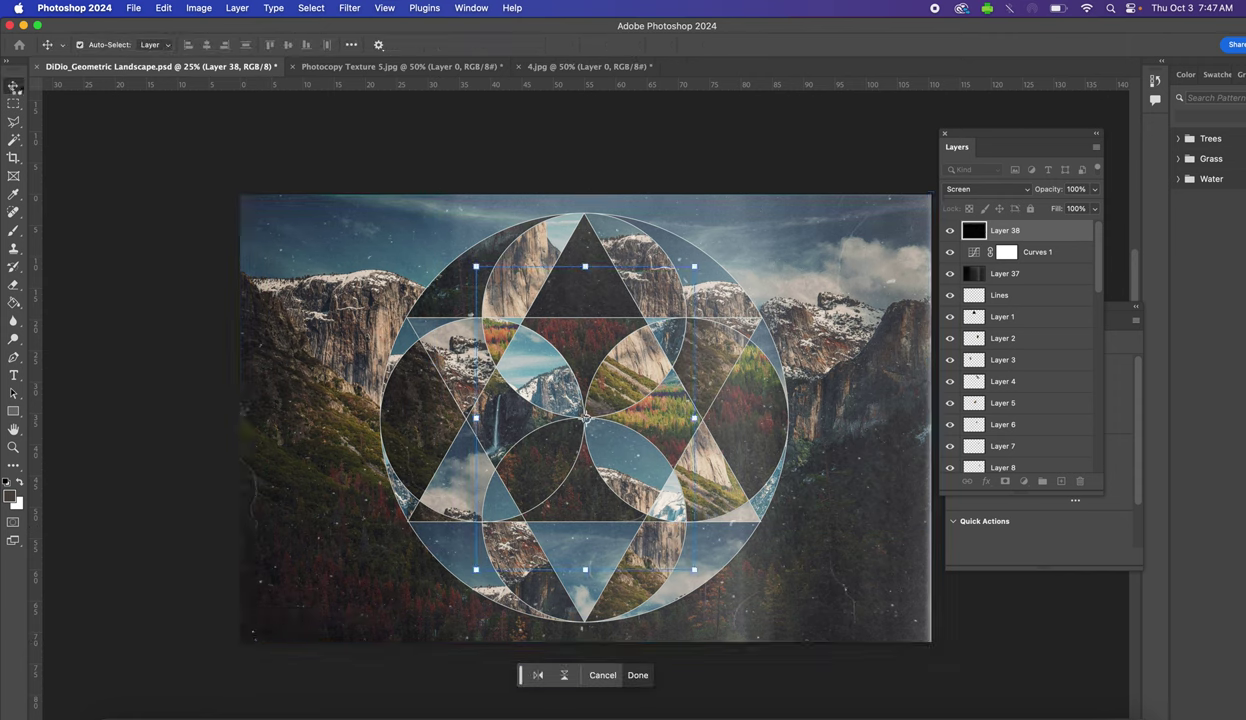
Deselect the dust texture layer and save the landscape document with Cmd+S
{"action": "left_click", "coordinate": [196, 390]}
{"action": "key", "text": "super+s"}
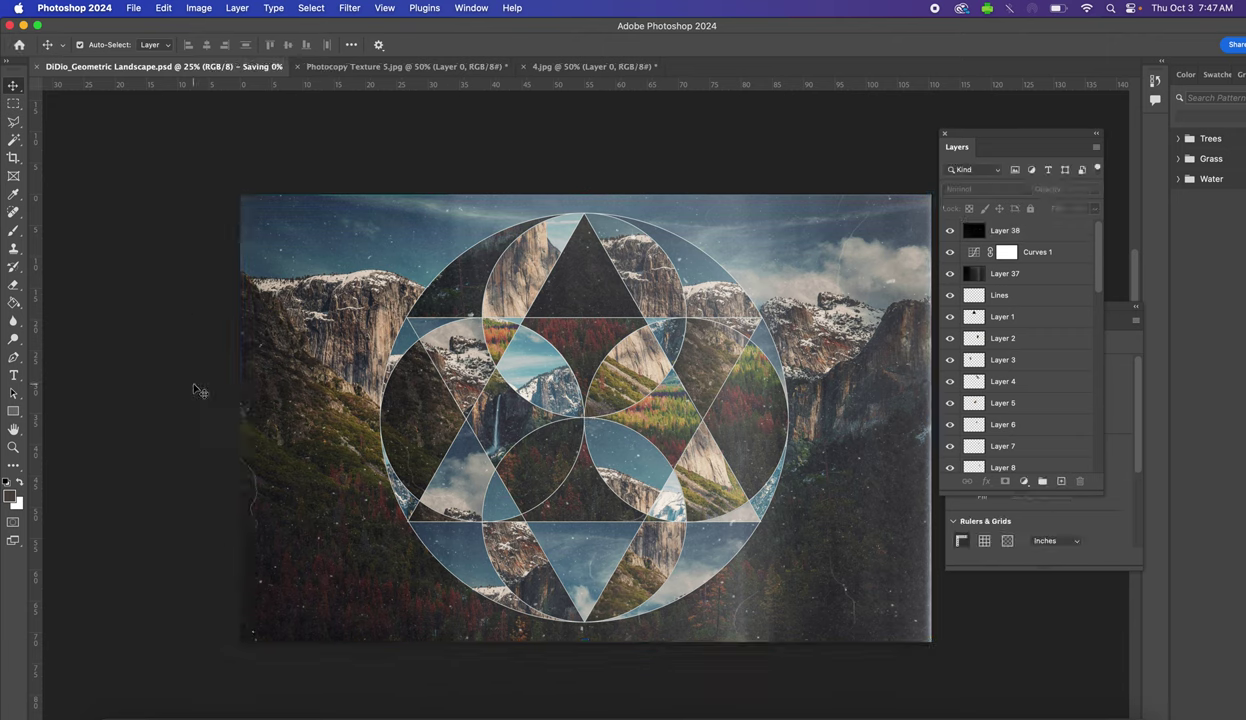